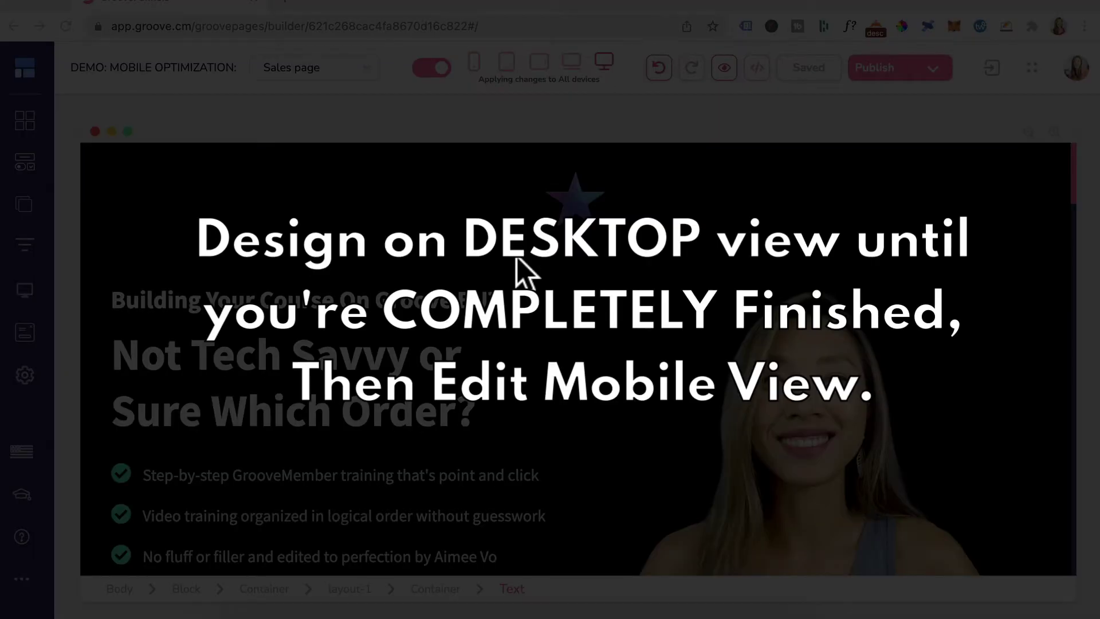
Try limiting changes to the mobile device in mobile view, and return to desktop view with changes applied to all devices
scroll(545, 398, down, 10)
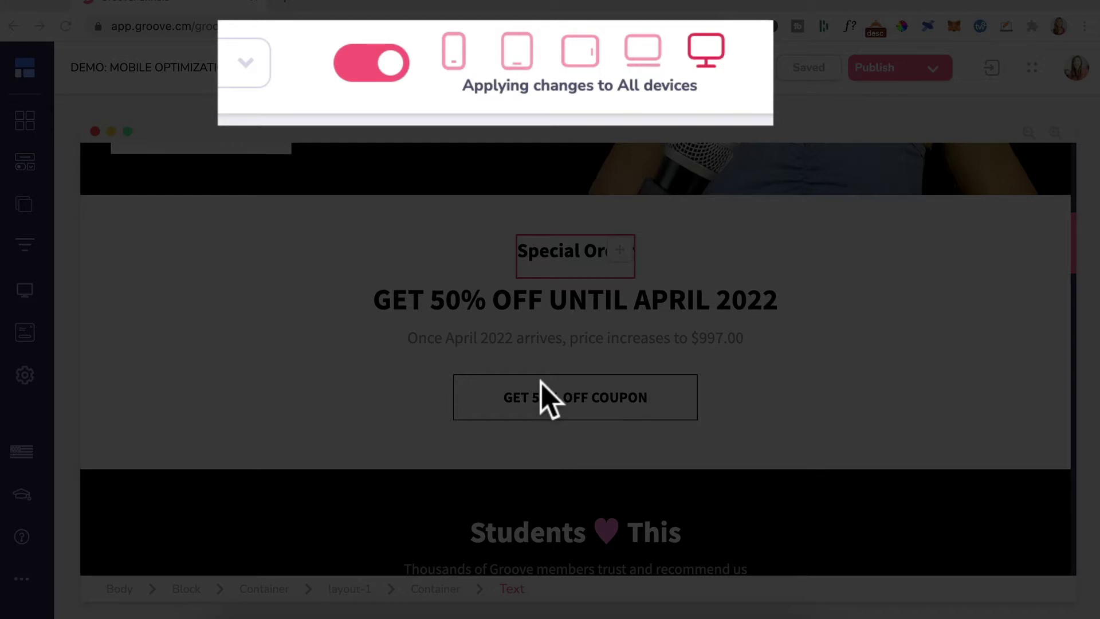
scroll(546, 395, down, 1)
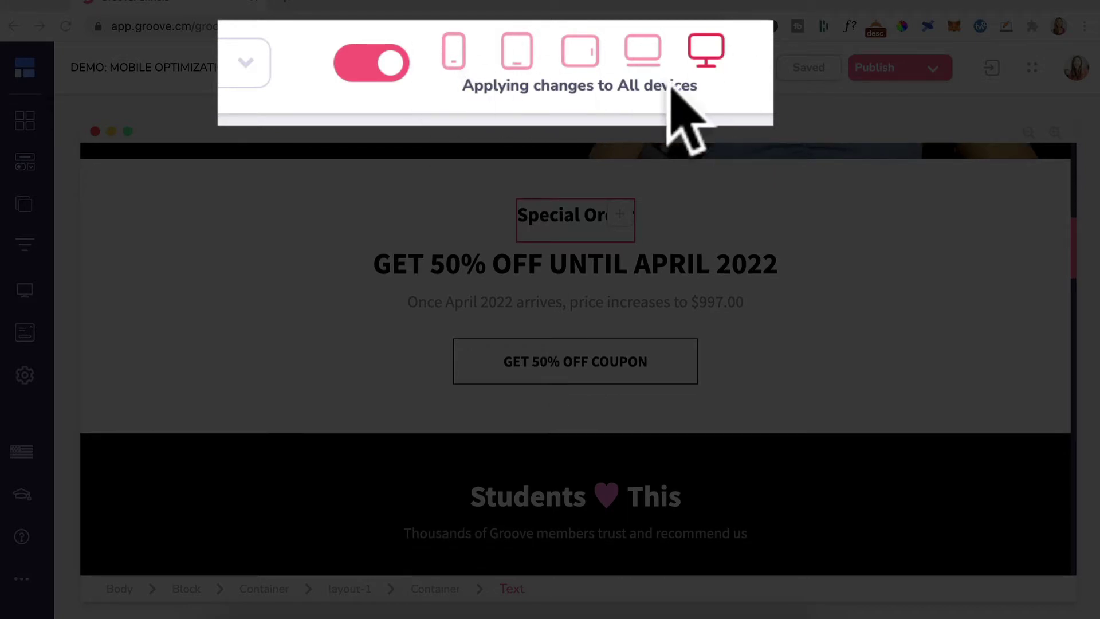
click(453, 60)
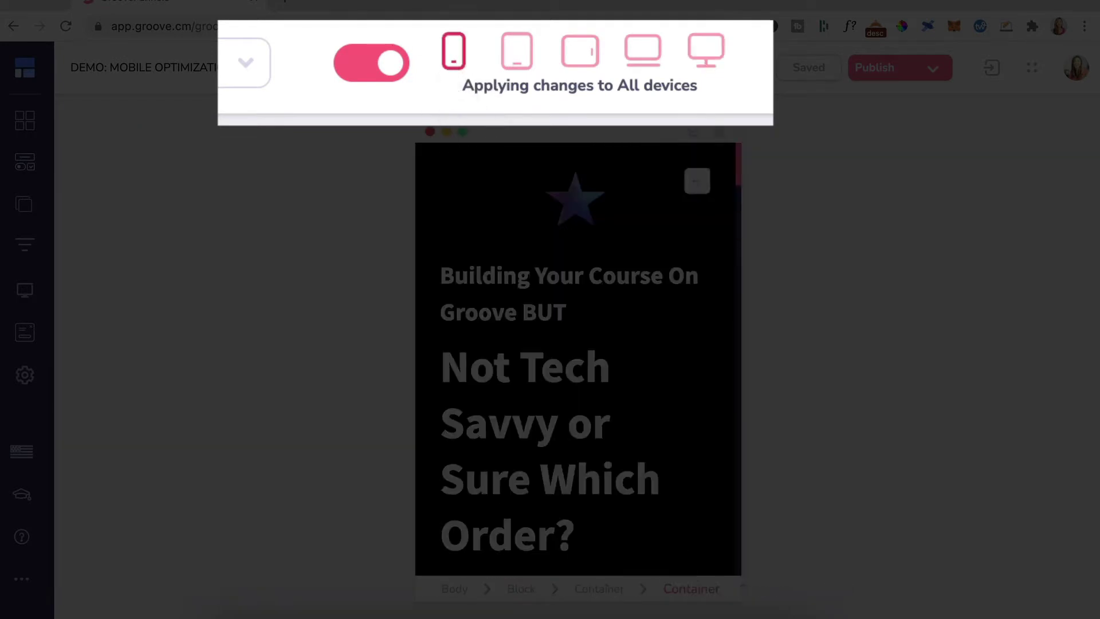
click(344, 73)
click(518, 162)
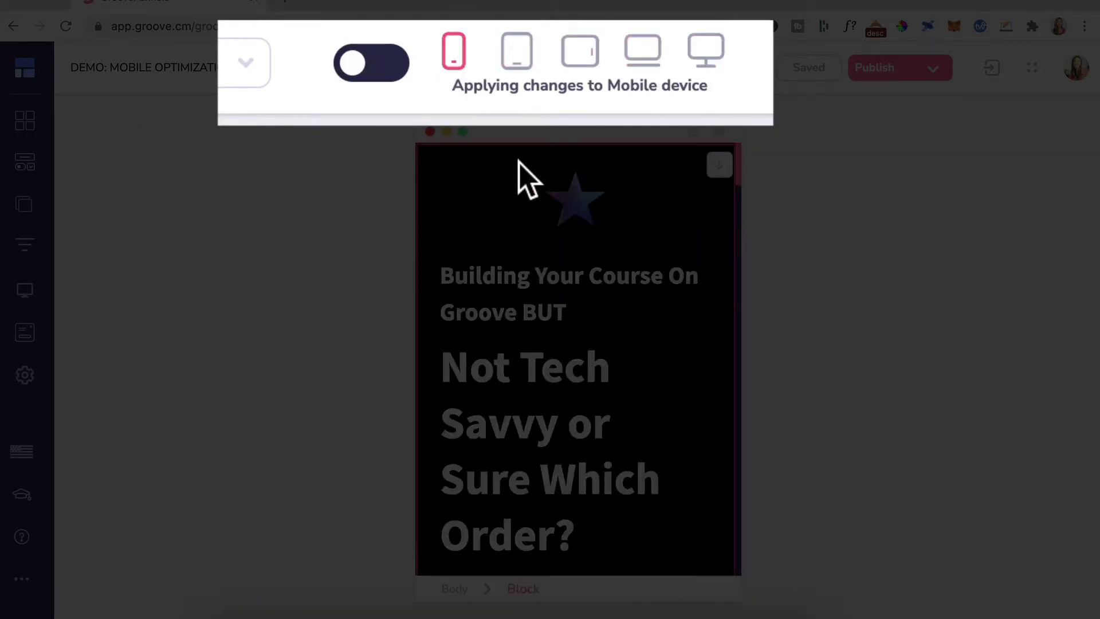
click(391, 69)
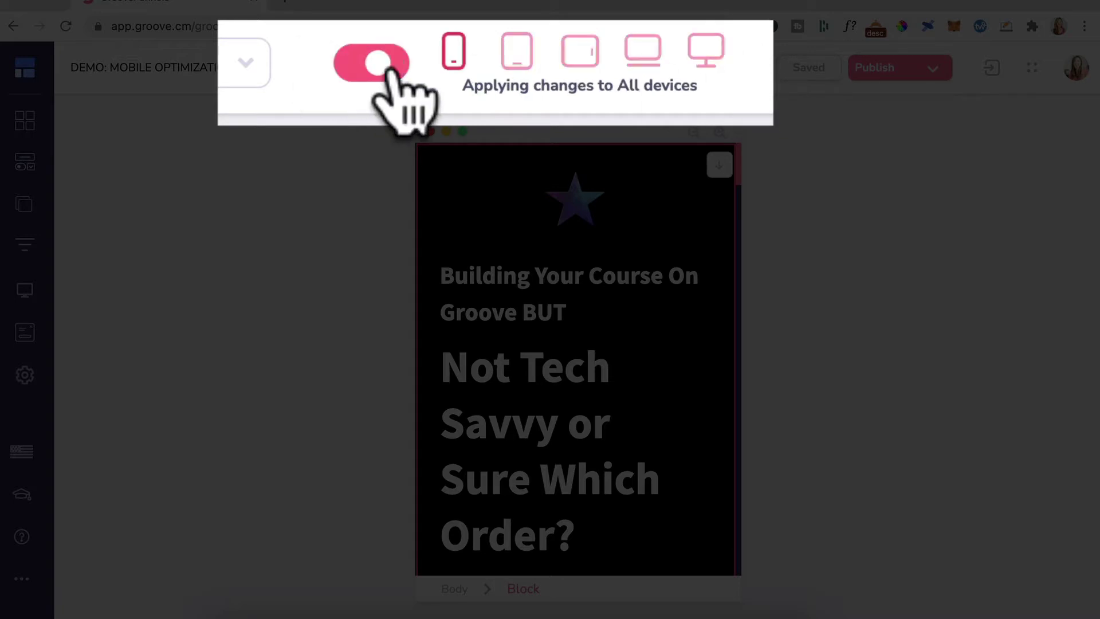
click(706, 57)
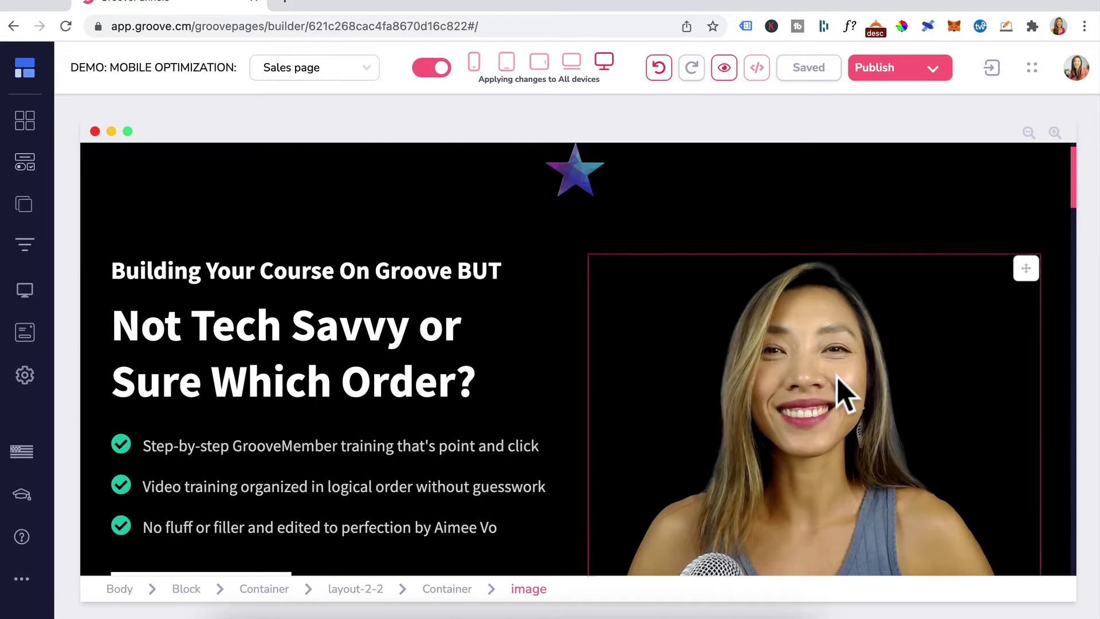
Examine the spacing settings of the "Special Order" heading in desktop view
scroll(567, 315, down, 10)
click(567, 315)
scroll(1011, 498, down, 1)
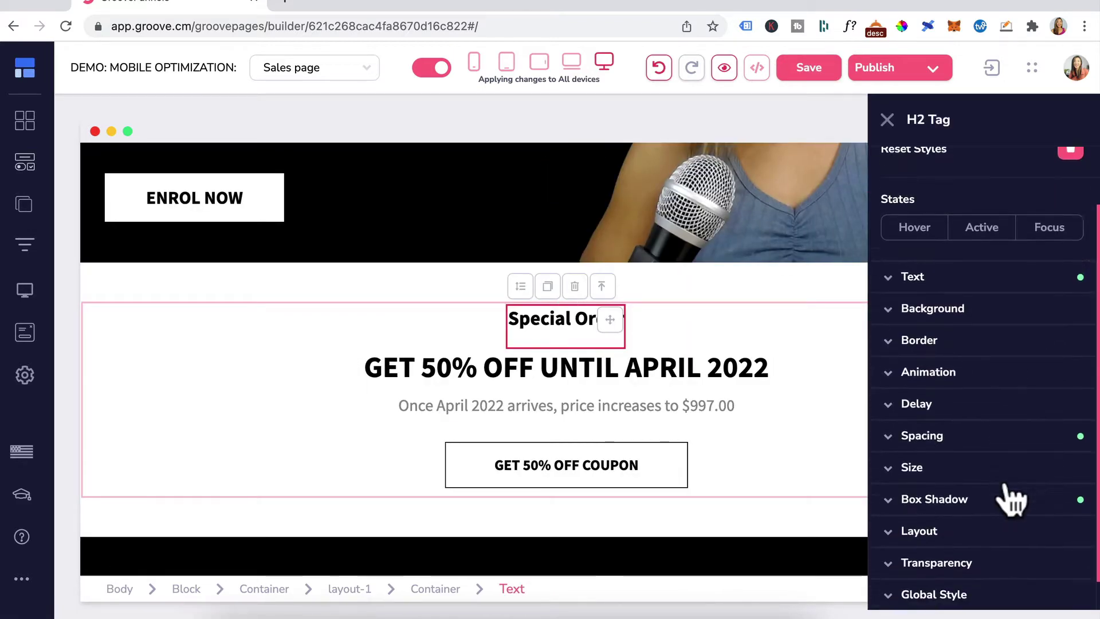
scroll(1011, 498, down, 1)
click(967, 405)
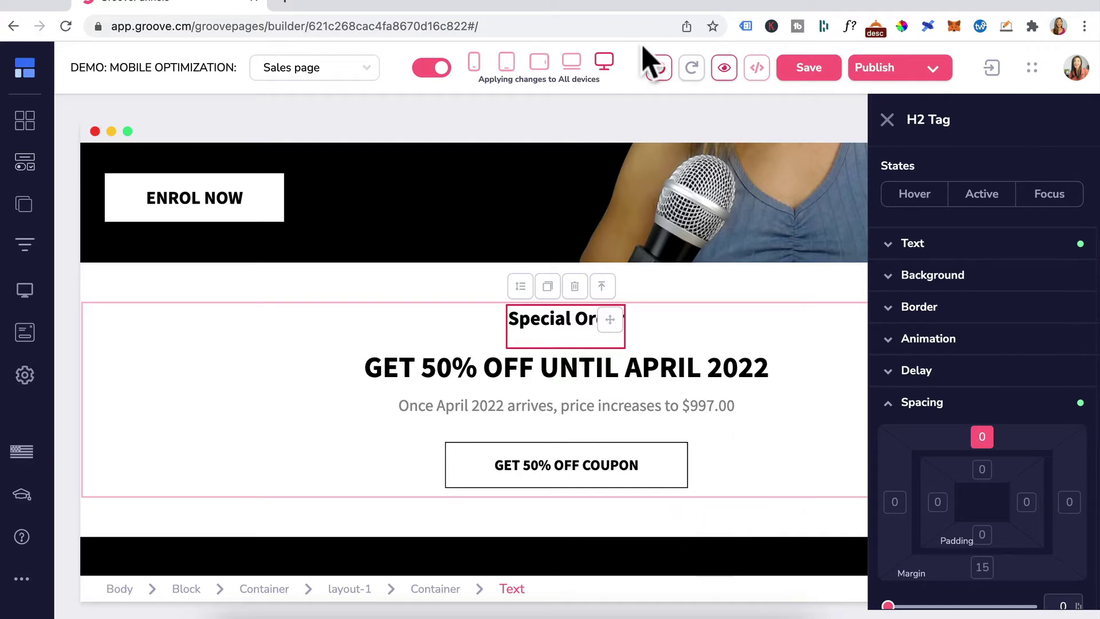
click(888, 120)
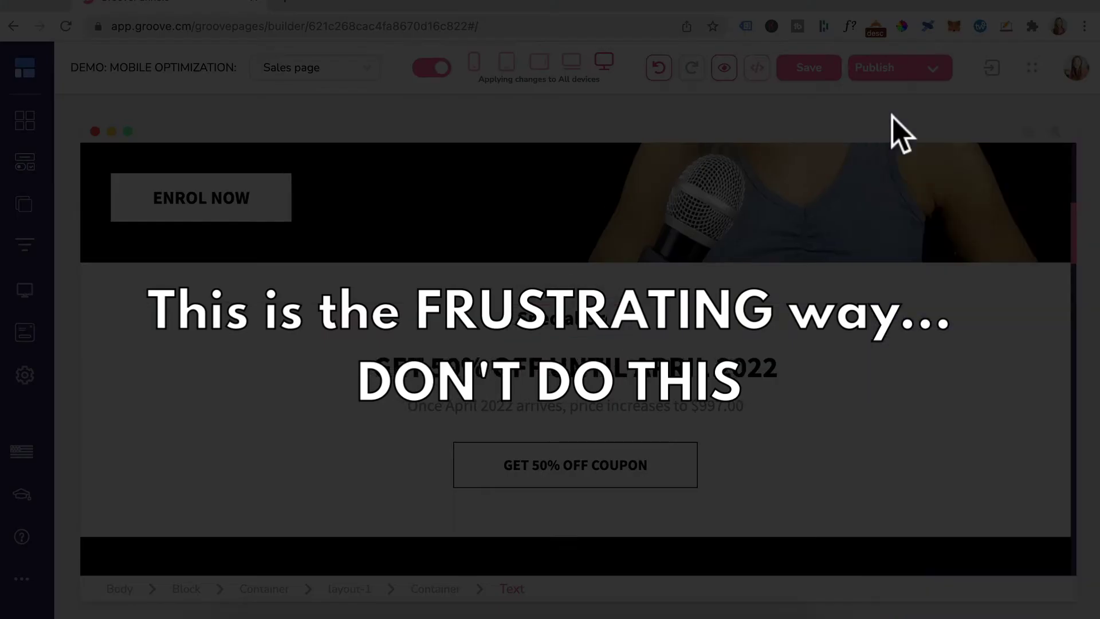
Set the hero image's top padding to 30 for all devices
scroll(836, 376, up, 5)
scroll(831, 333, up, 2)
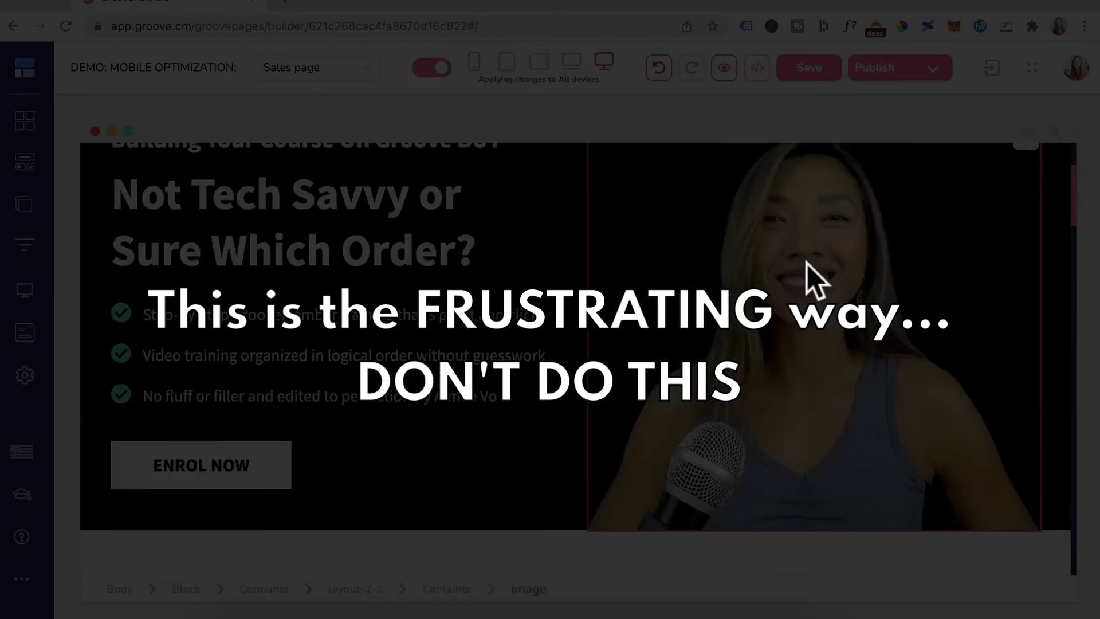
click(810, 277)
scroll(952, 491, down, 2)
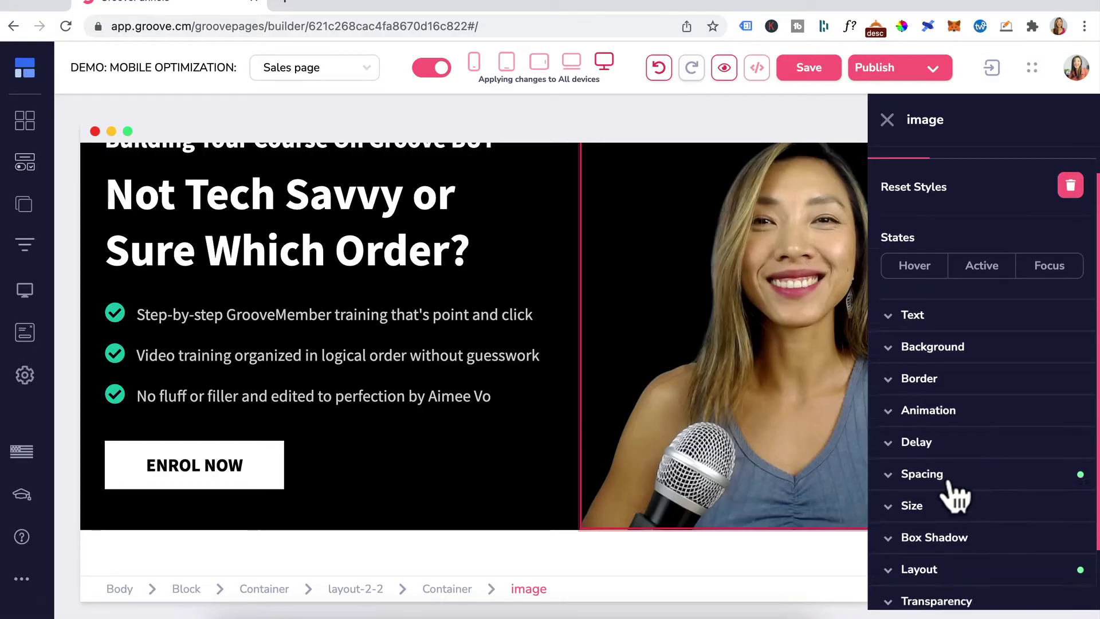
click(957, 402)
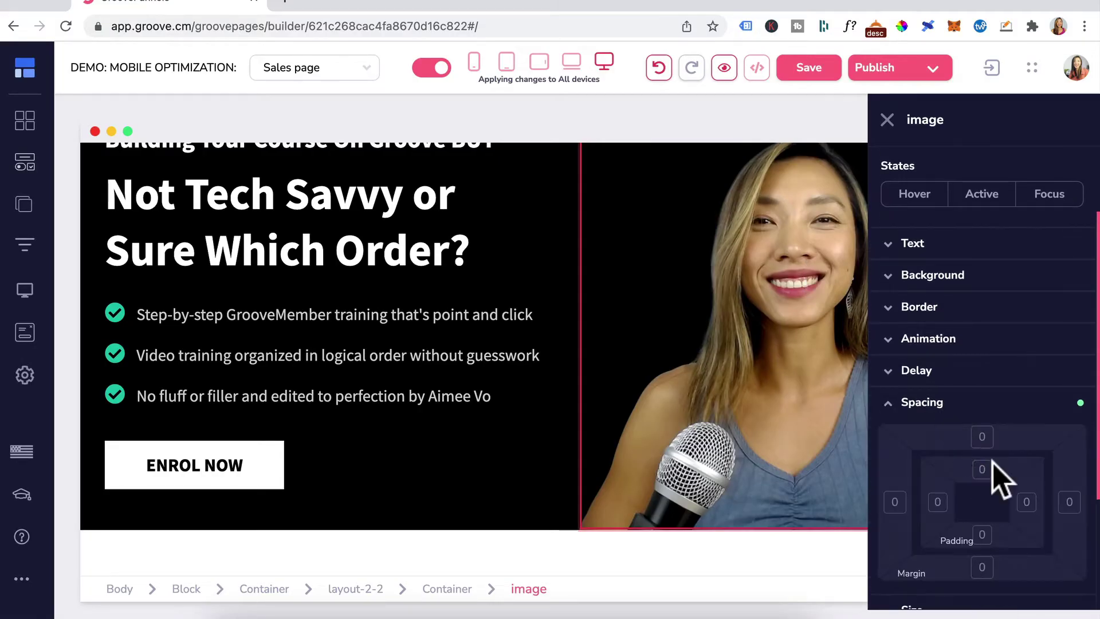
scroll(698, 464, up, 3)
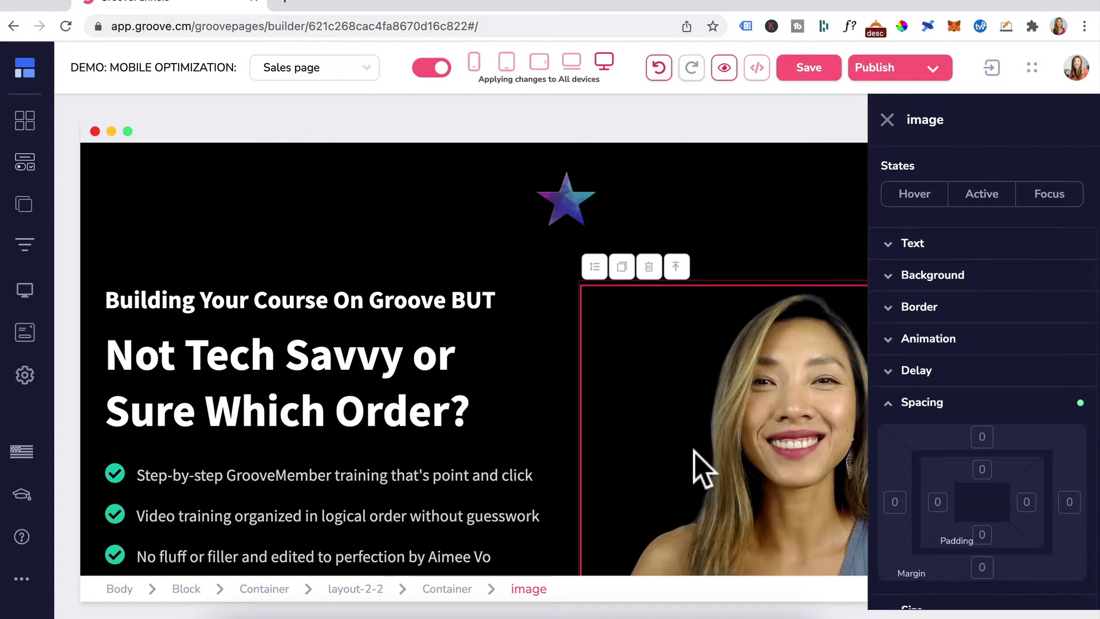
click(980, 470)
scroll(1060, 527, down, 2)
click(1059, 486)
text(30)
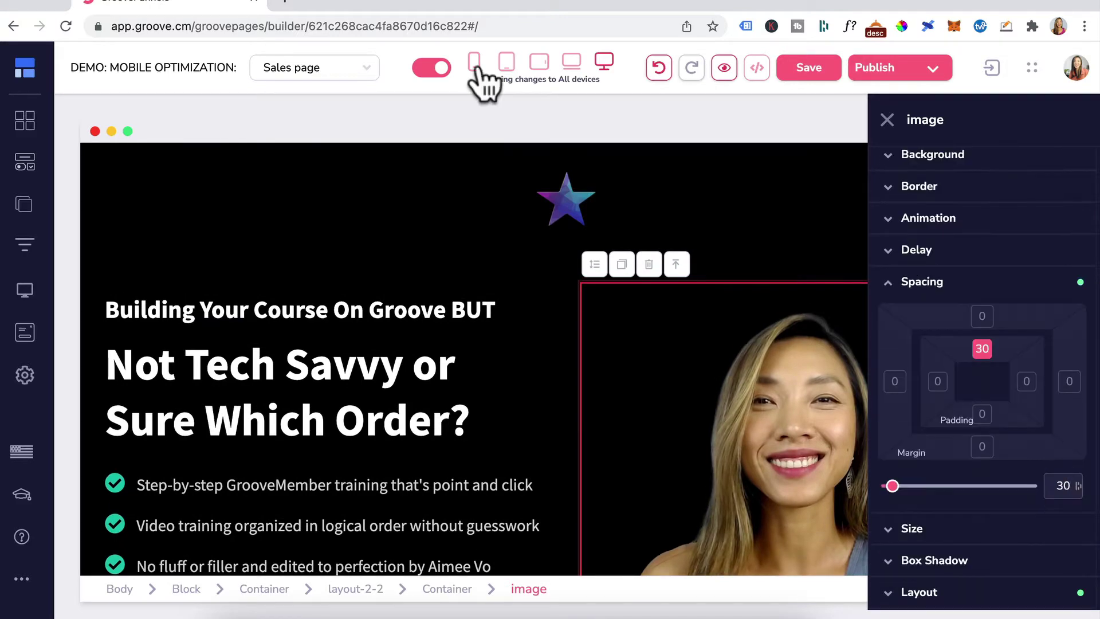
In mobile view, limit changes to the mobile device and set the hero image's top padding to 10
click(476, 64)
scroll(500, 384, down, 10)
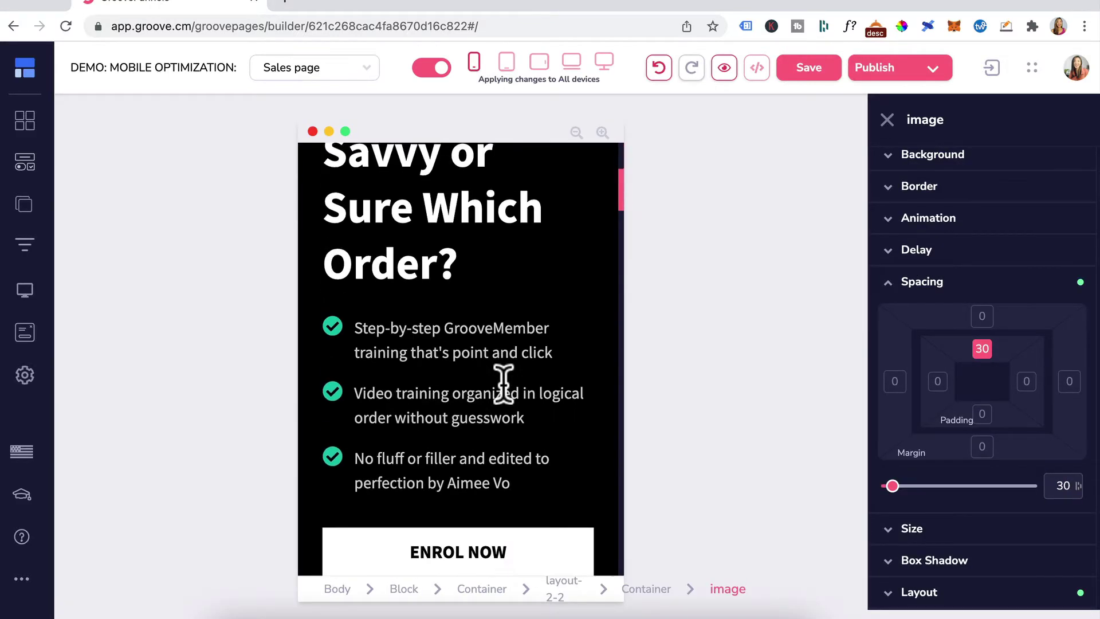
click(432, 68)
click(429, 70)
double_click(1063, 486)
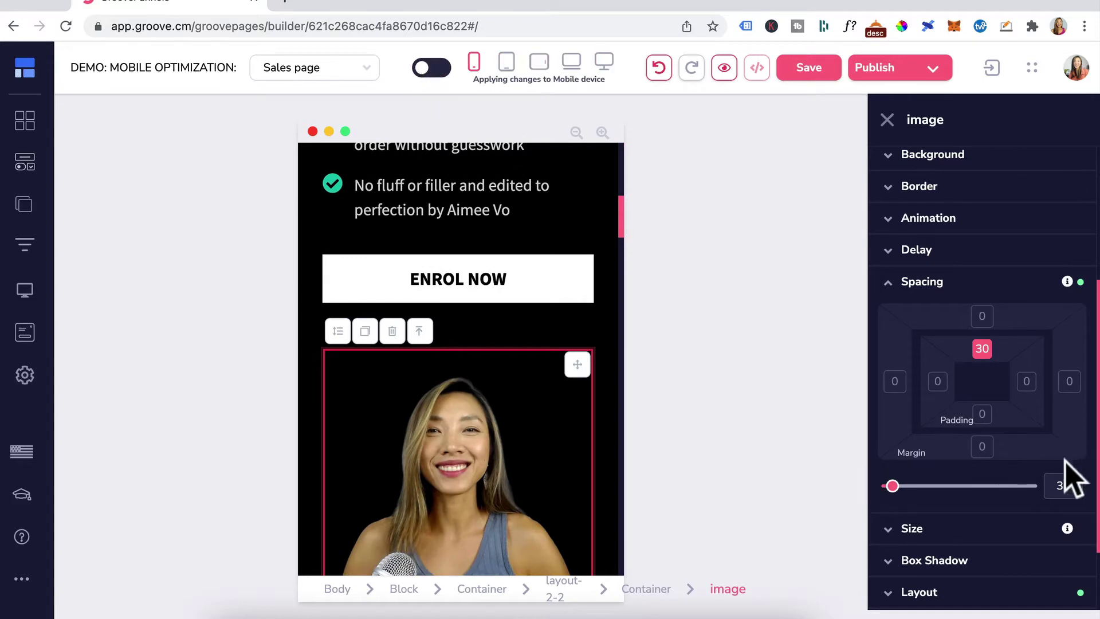
text(10)
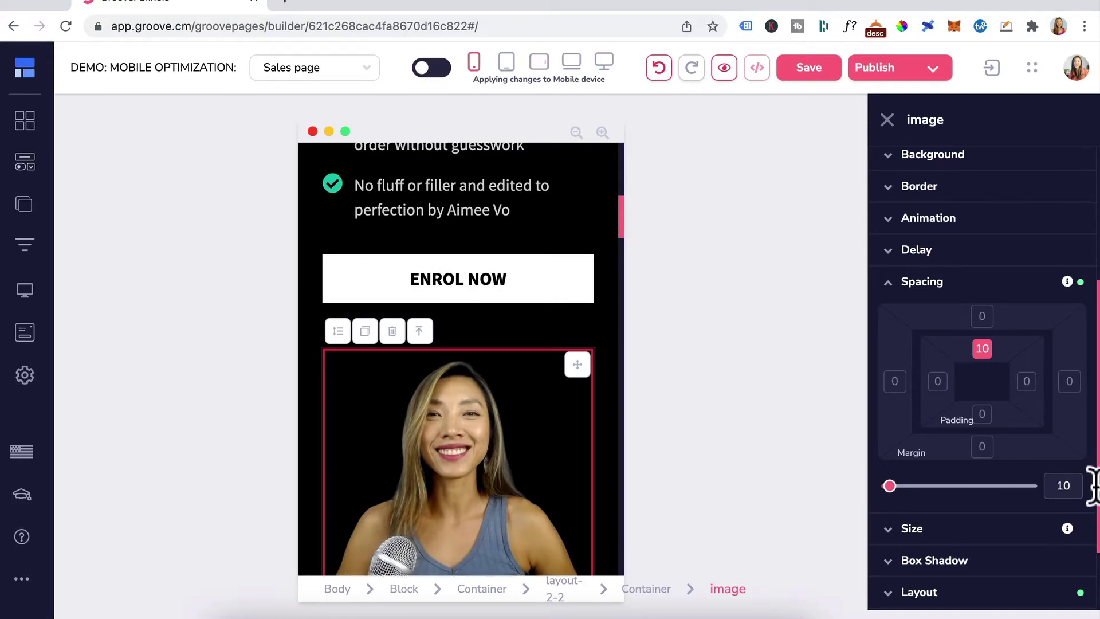
In desktop view, apply changes to all devices and set the "Not Tech Savvy or Sure Which Order?" heading size to 45
click(605, 63)
scroll(602, 314, up, 5)
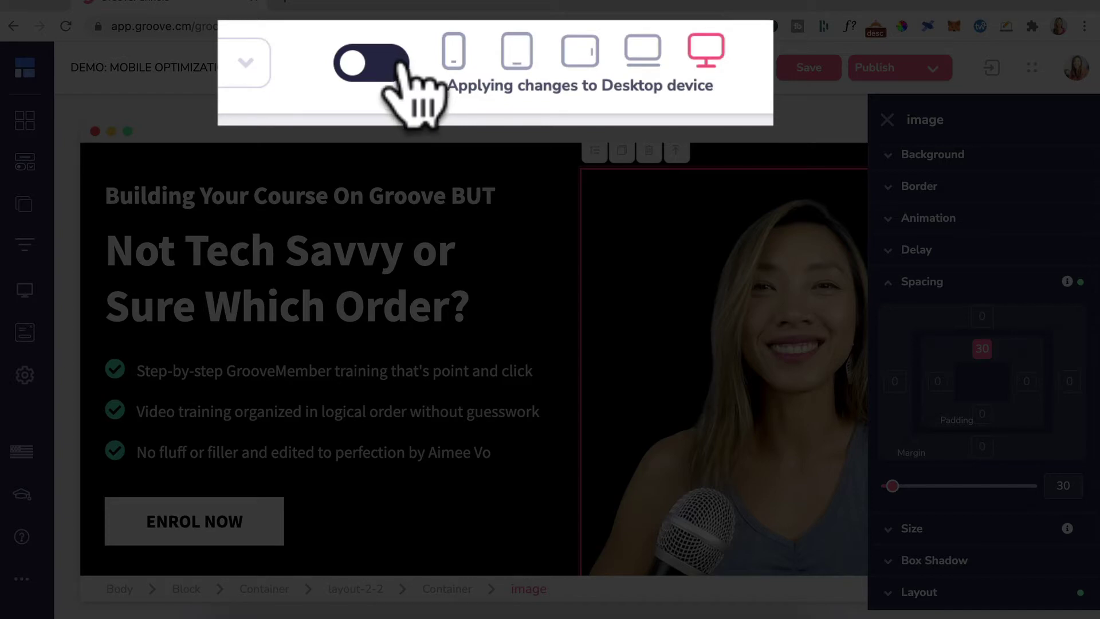
click(387, 69)
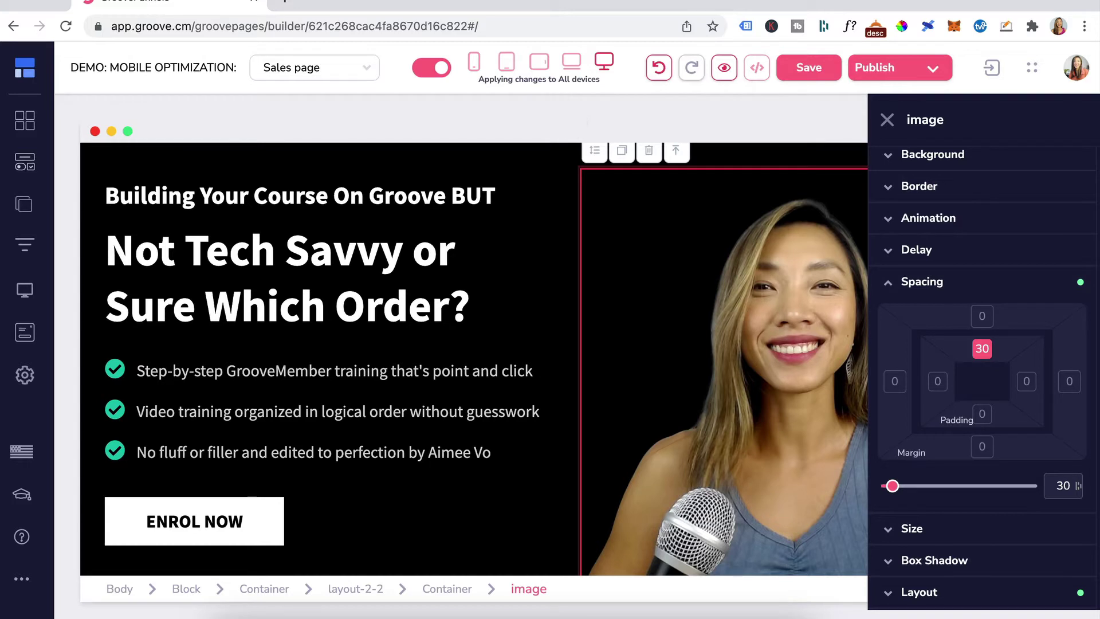
click(411, 259)
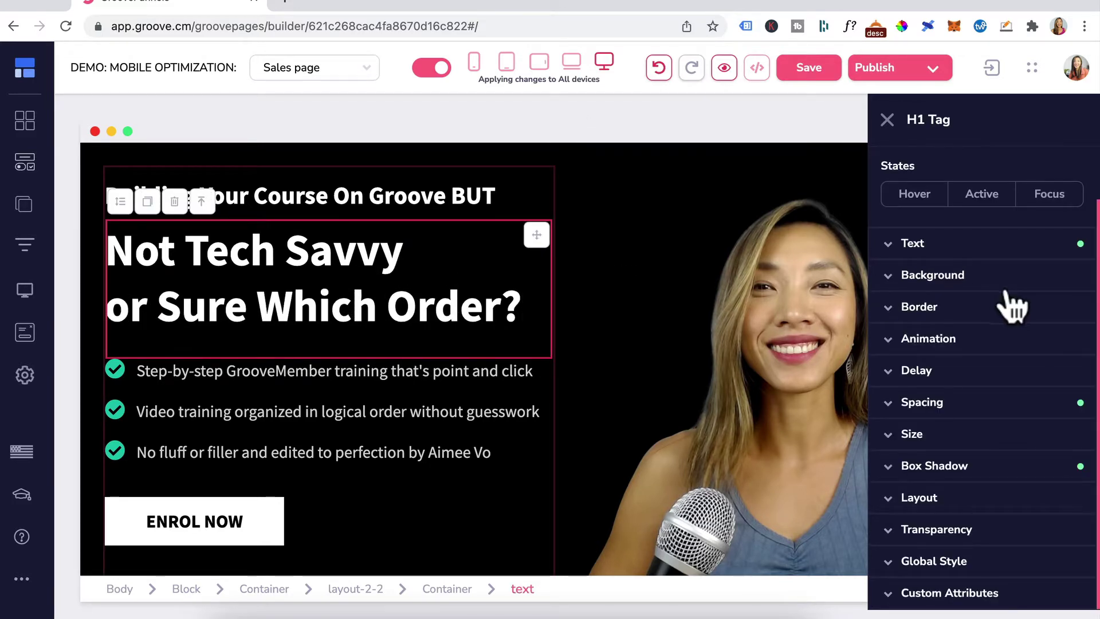
click(962, 247)
Set the "Not Tech Savvy or Sure Which Order?" heading size to 30 for mobile only, and return to desktop view for all devices
click(474, 64)
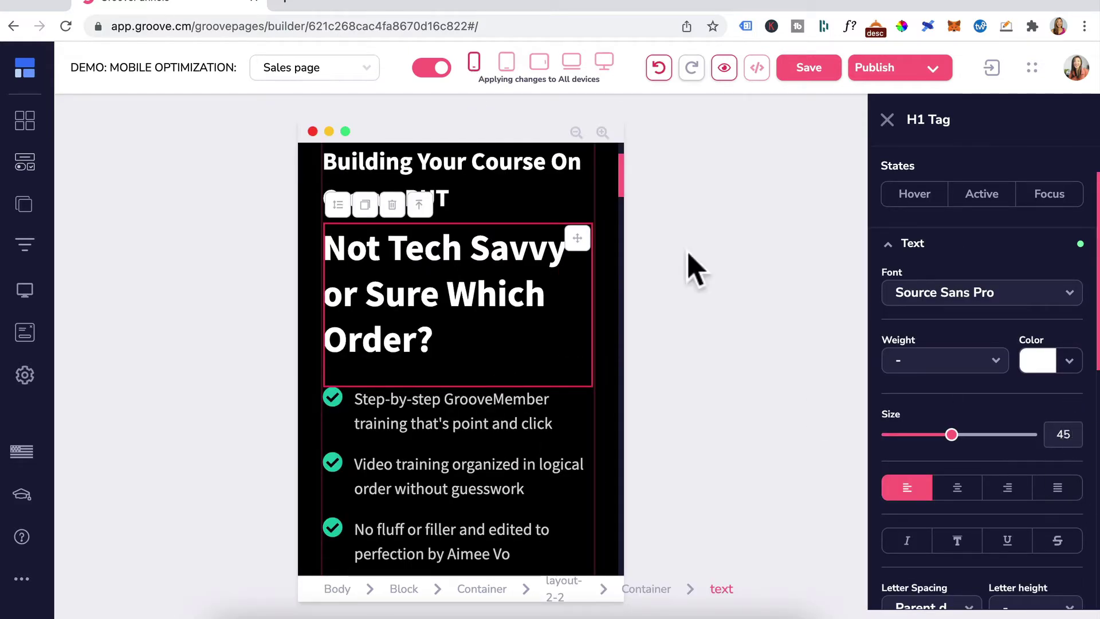
click(425, 67)
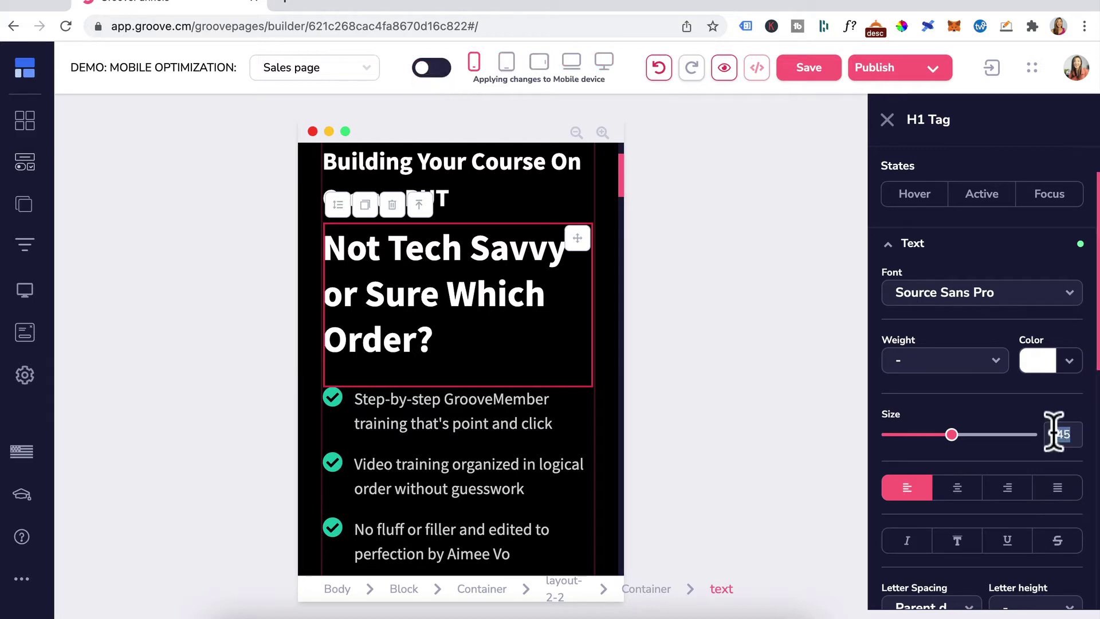
text(30)
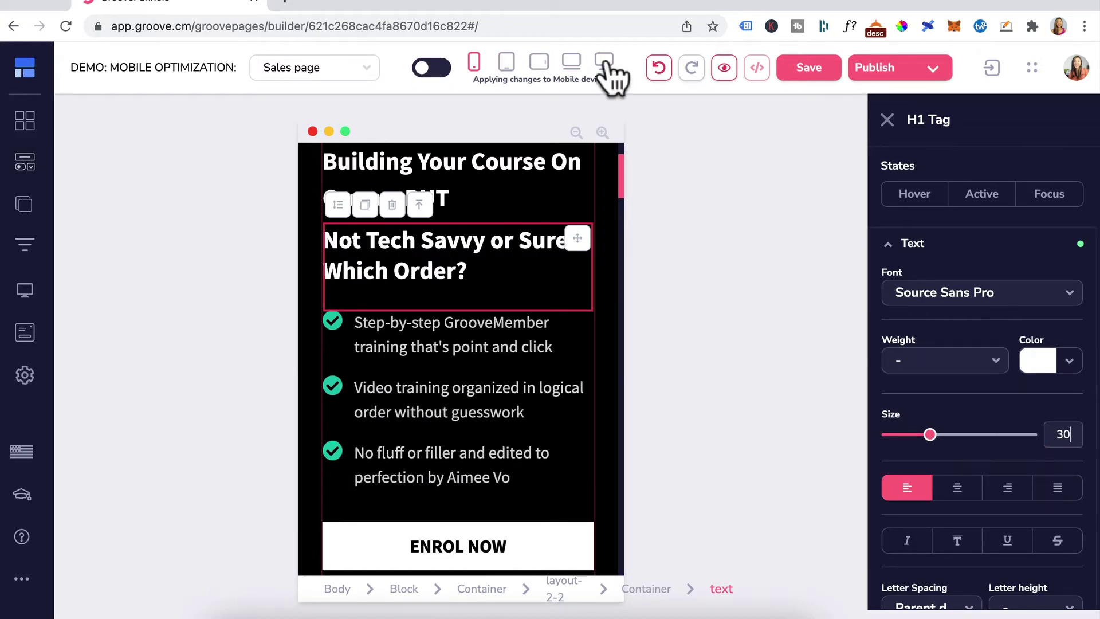
click(604, 62)
click(436, 68)
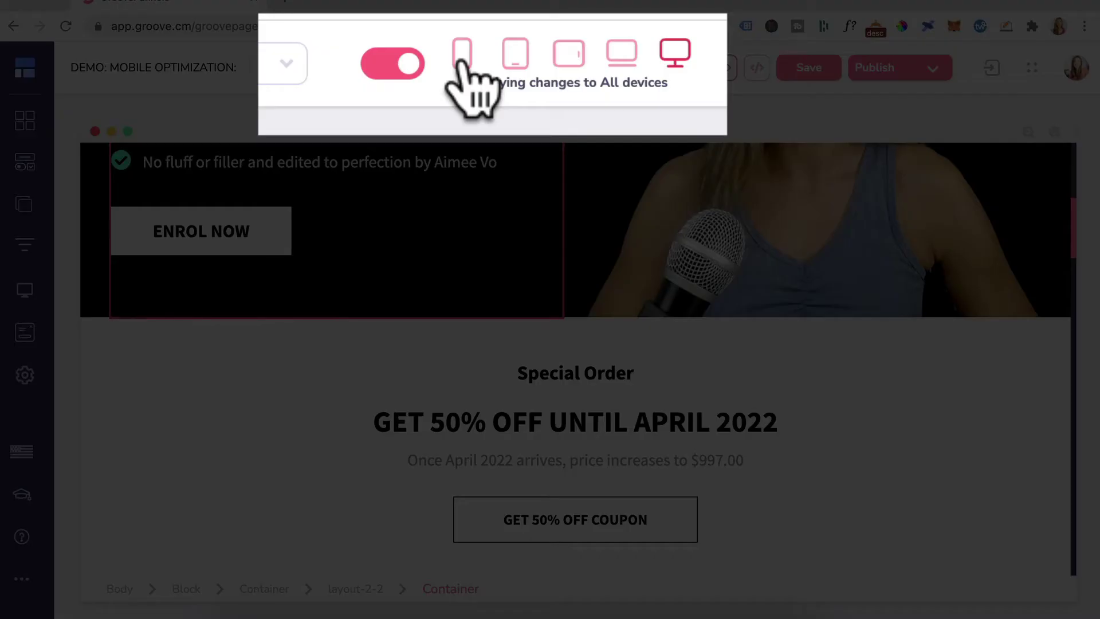
Switch back to mobile view and limit changes to the mobile device
click(461, 61)
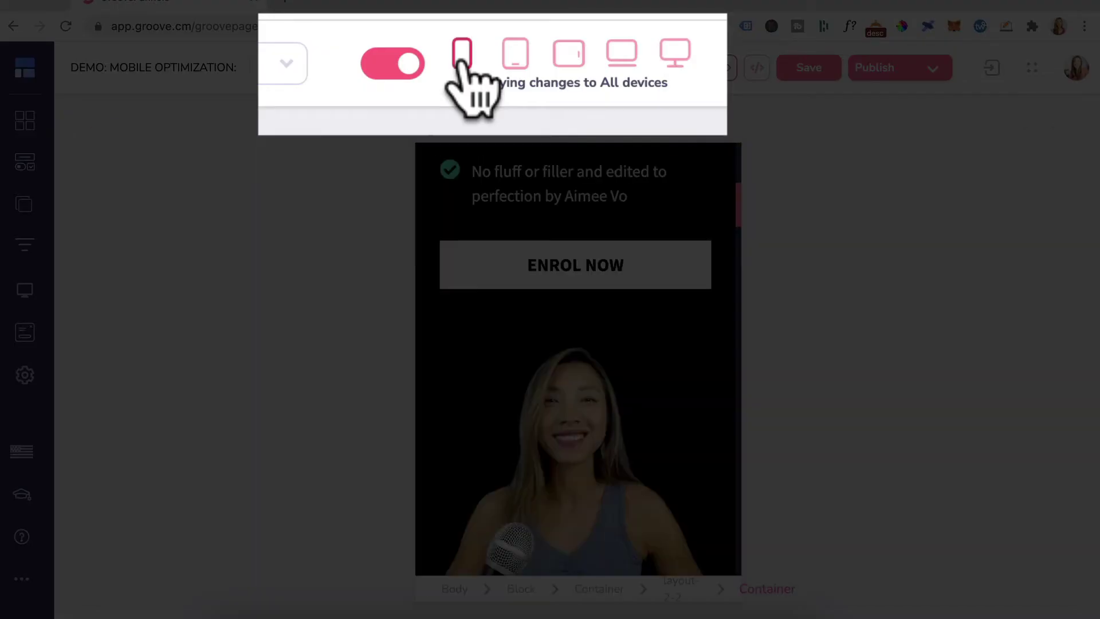
click(391, 66)
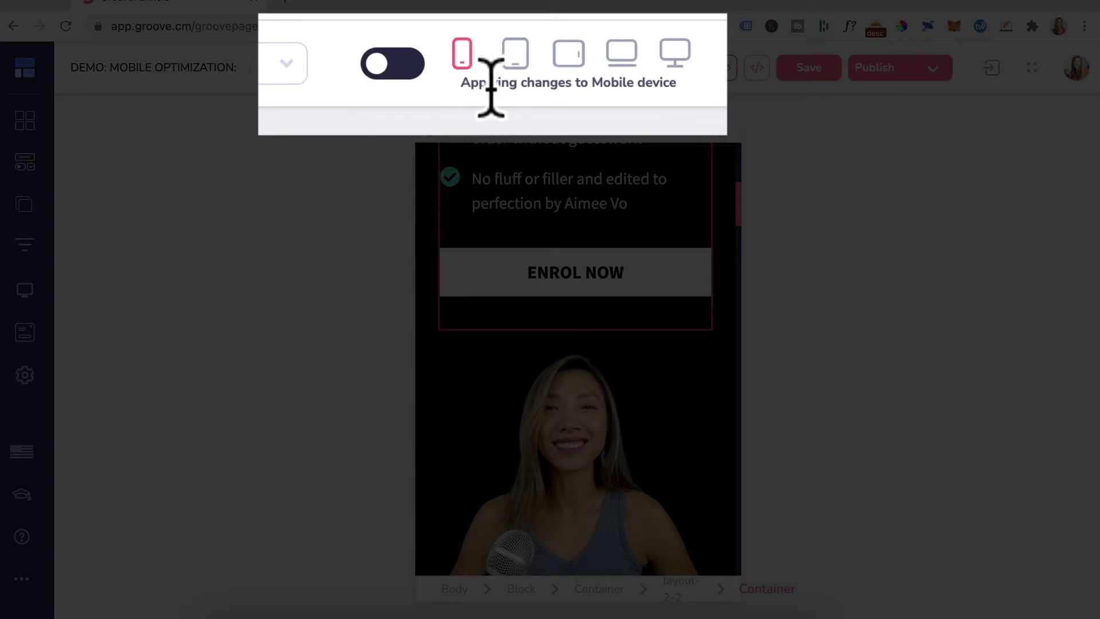
click(646, 180)
scroll(659, 212, up, 6)
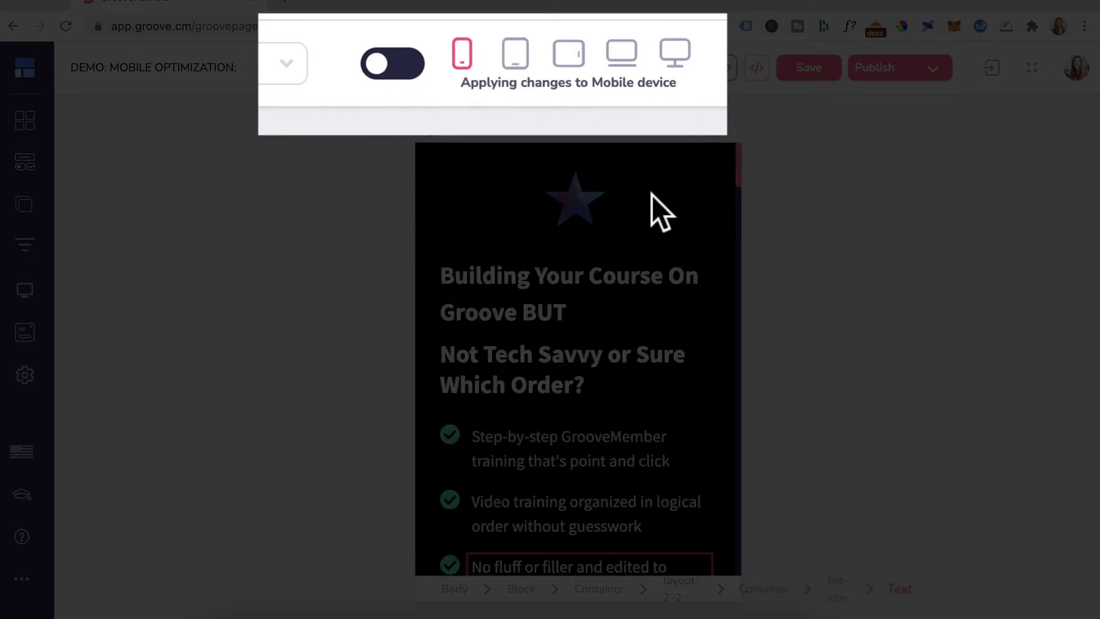
Set the "Building Your Course On Groove BUT" heading size to 25 and centre-align it and the "Not Tech Savvy" heading below
click(552, 316)
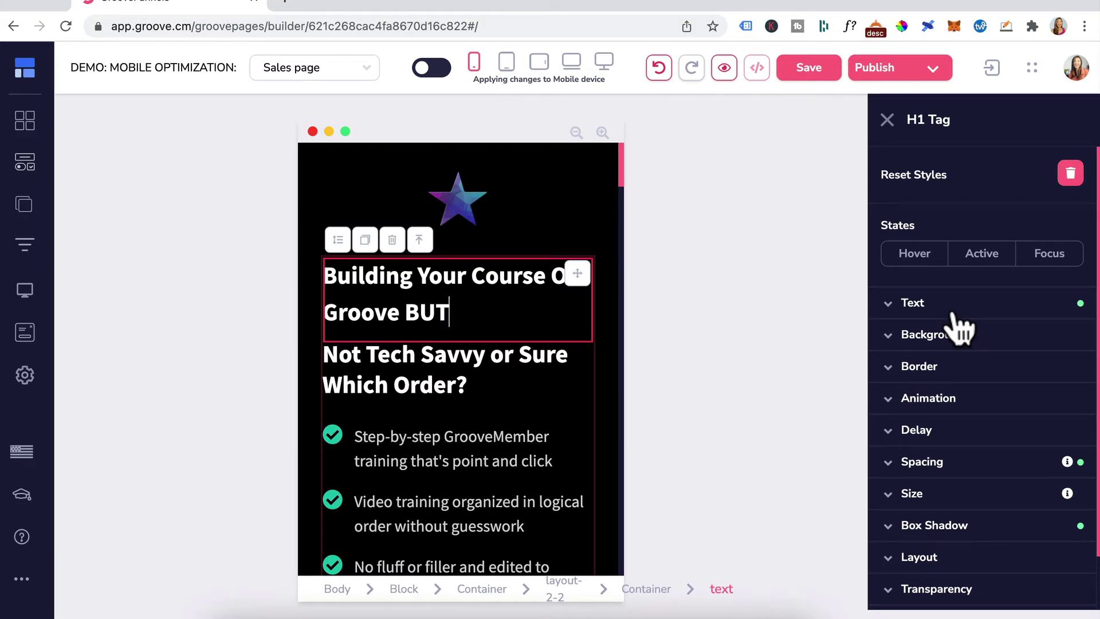
click(953, 313)
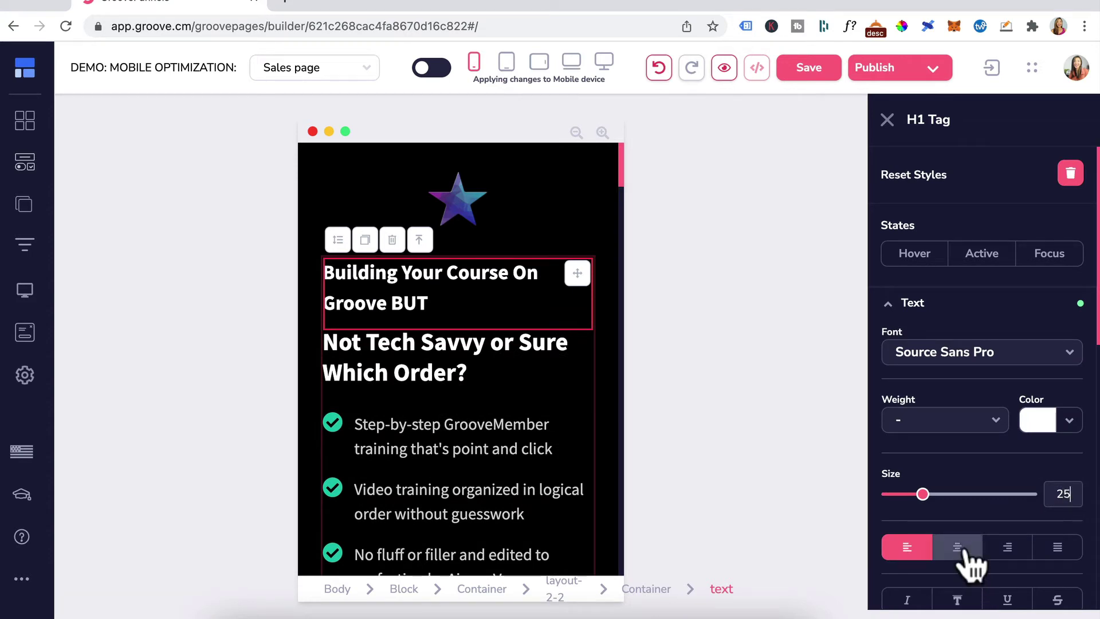
click(965, 552)
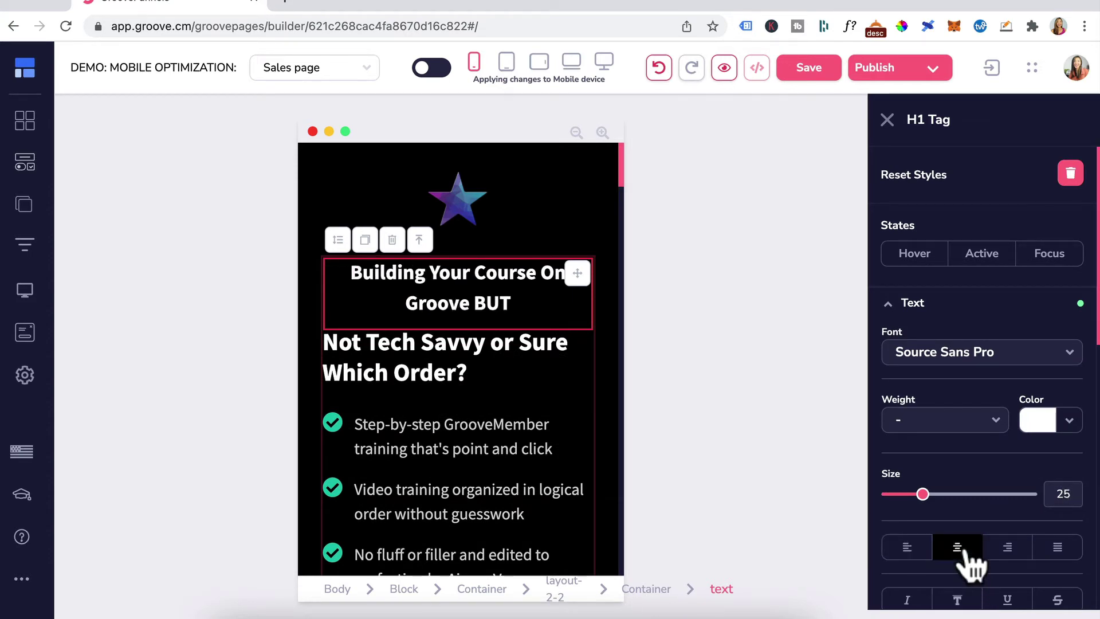
double_click(449, 384)
click(958, 549)
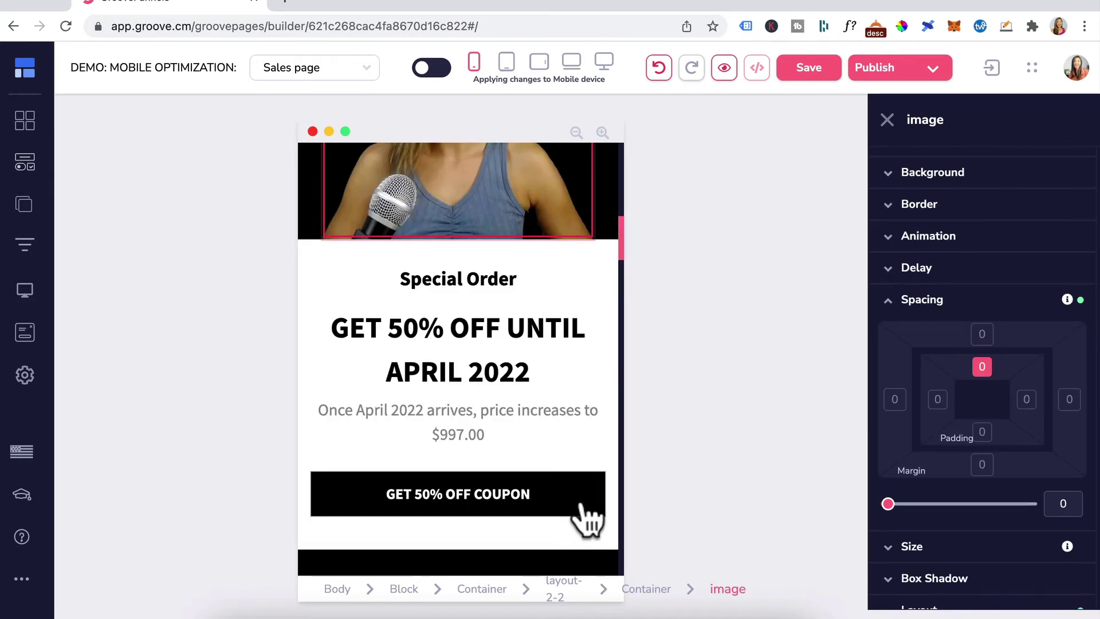
Set the "Special Order" block's left and right padding to 15 for the mobile device
click(618, 548)
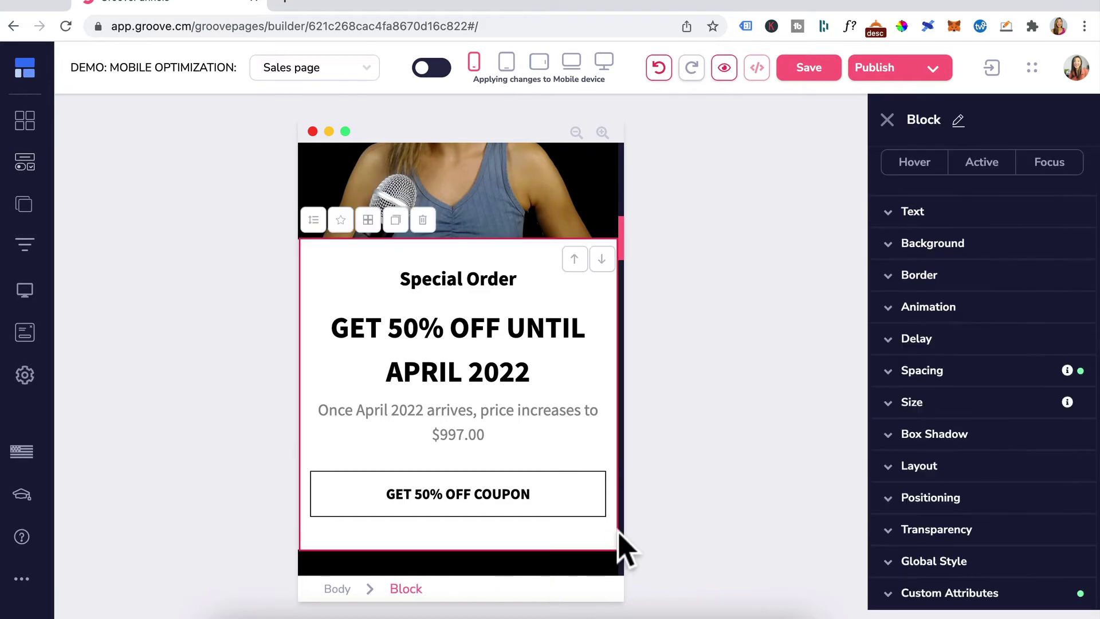
click(991, 370)
scroll(1046, 501, down, 2)
click(938, 411)
shift+click(1026, 411)
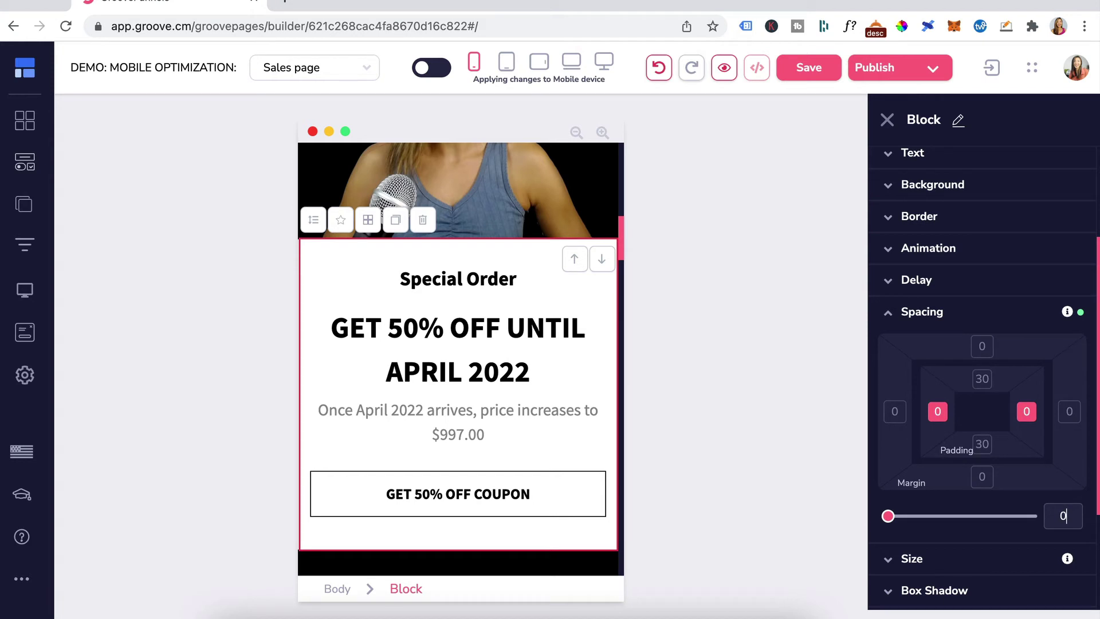
text(15)
Set the left and right padding of the "Got Questions? We Have Answers!" block to 15 for the mobile device
scroll(552, 508, down, 15)
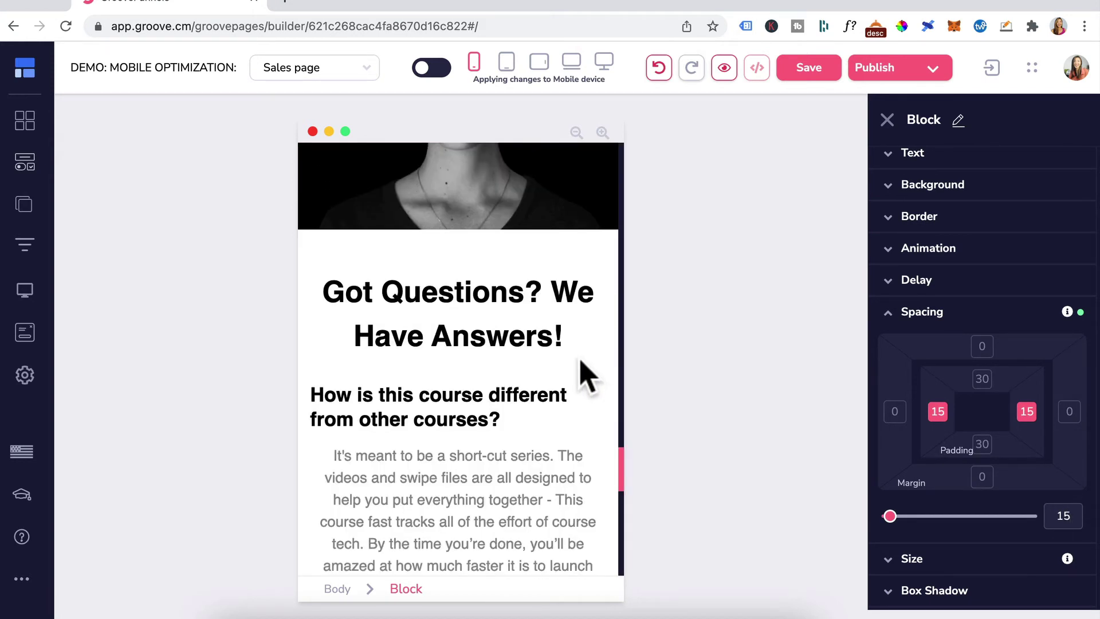
scroll(596, 516, down, 1)
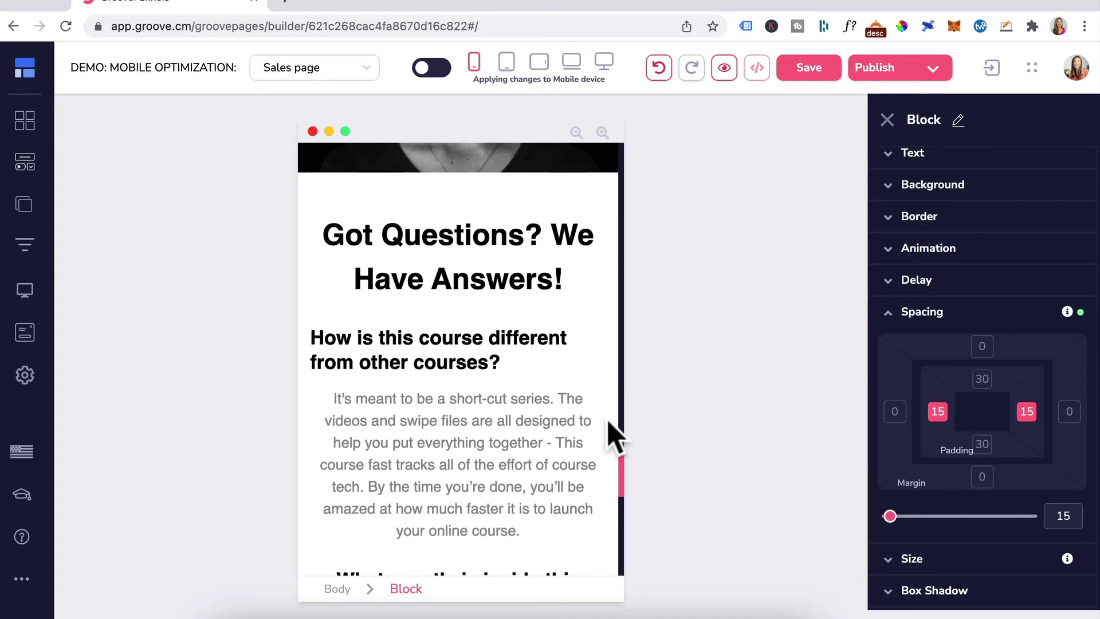
click(615, 438)
click(405, 589)
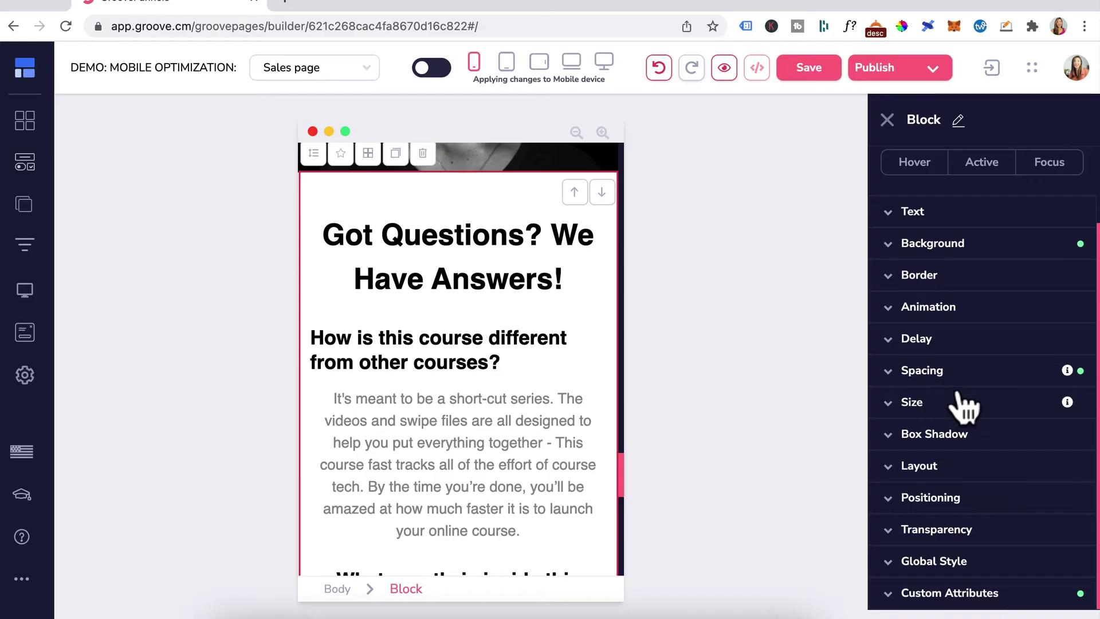
click(954, 371)
click(937, 470)
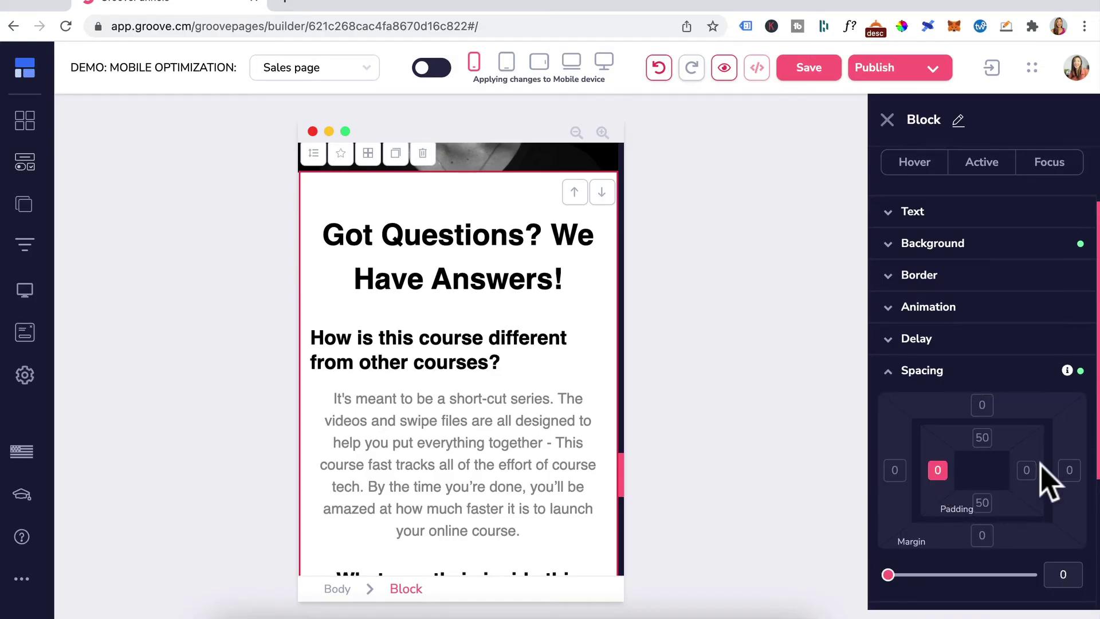
click(1026, 470)
double_click(1062, 574)
text(15)
Set the letter height of the "Got Questions? We Have Answers!" heading to Tight for the mobile device
scroll(504, 453, down, 2)
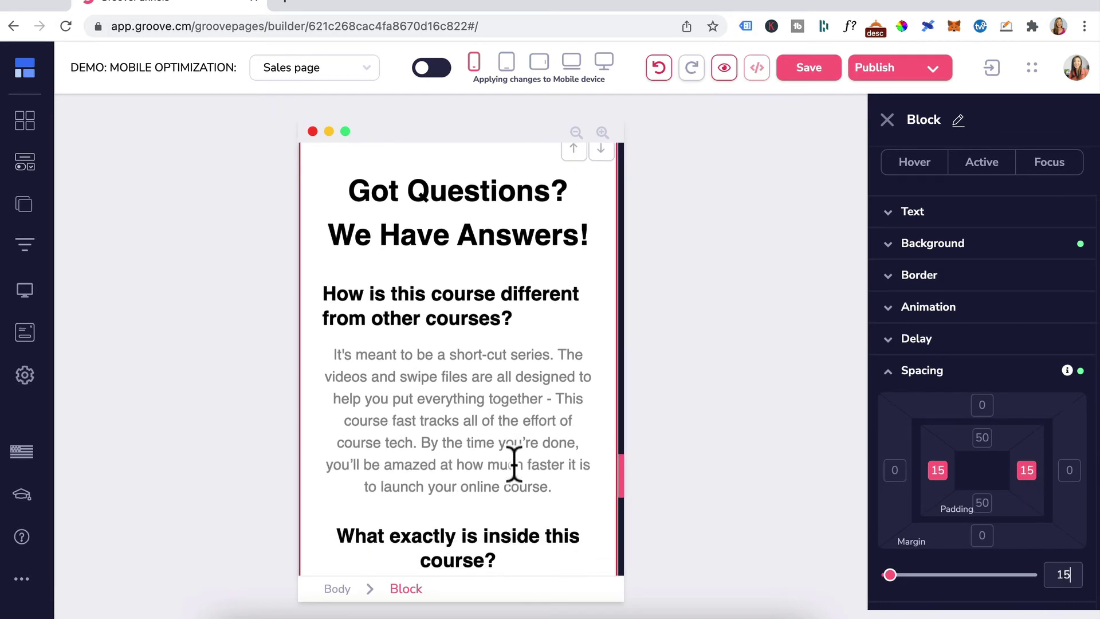
double_click(559, 172)
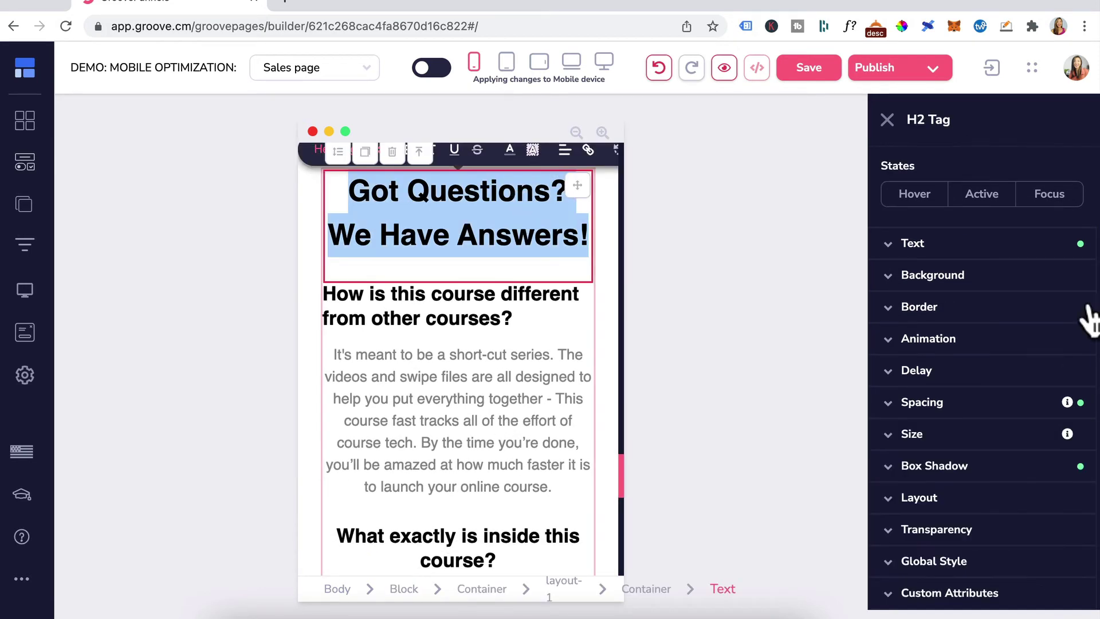
click(988, 246)
scroll(1051, 510, down, 6)
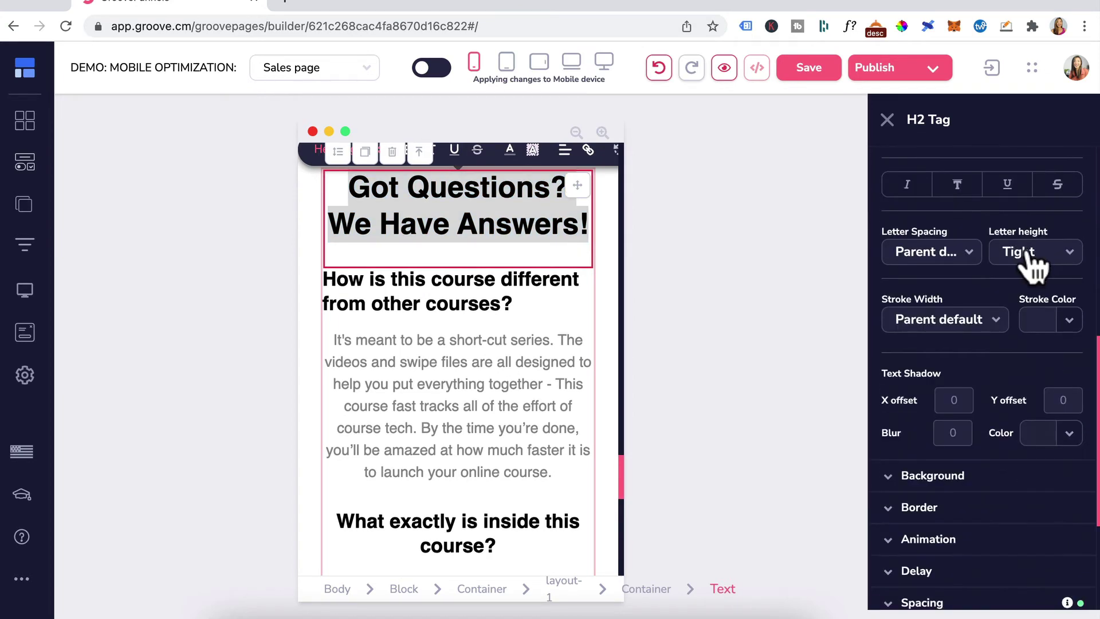
click(1031, 266)
click(1025, 367)
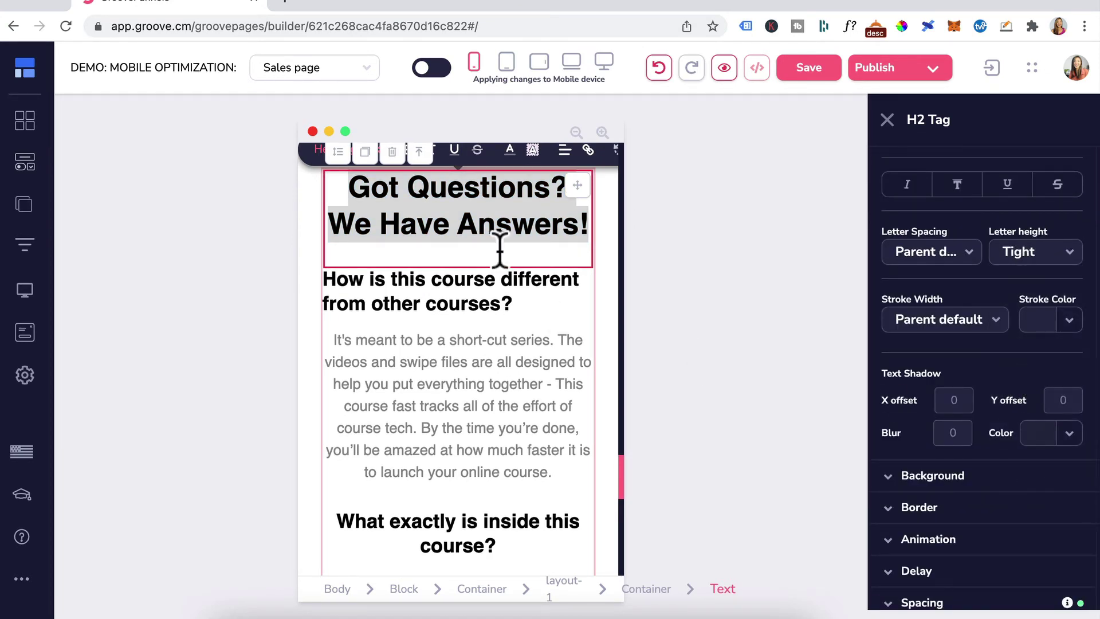
Left-align the answer paragraph under "How is this course different from other courses?" for mobile
click(354, 362)
double_click(354, 362)
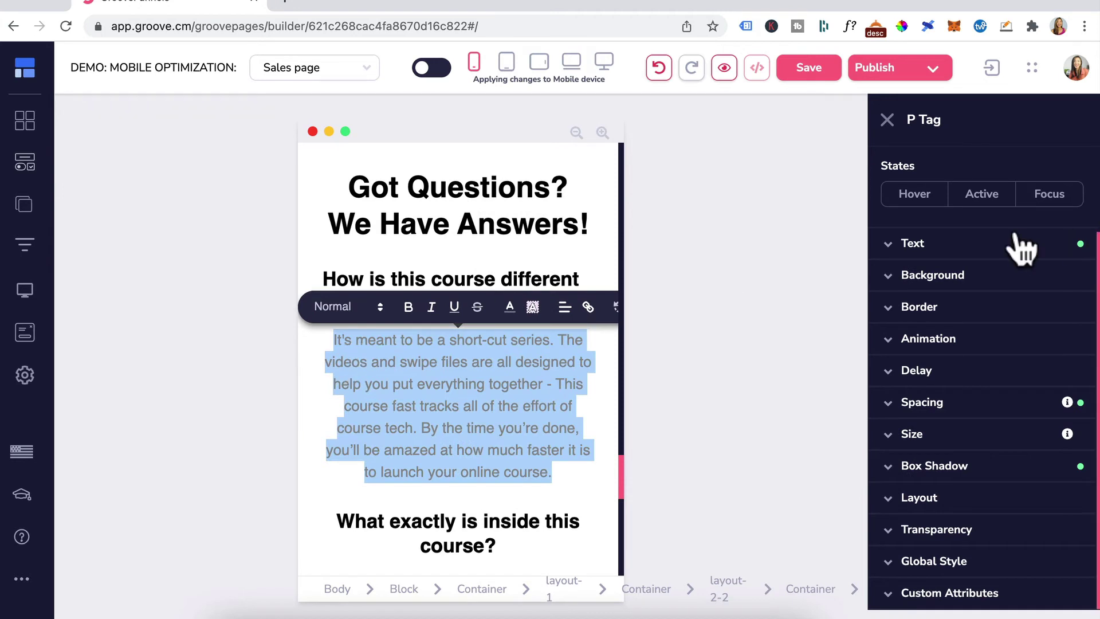
click(936, 247)
scroll(933, 518, up, 5)
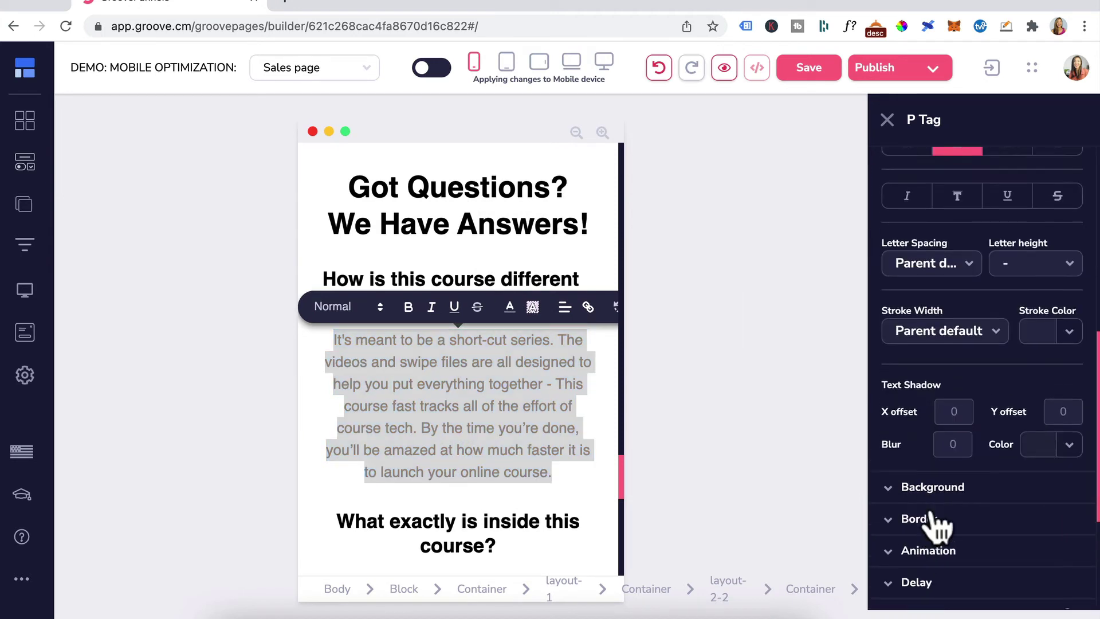
click(907, 285)
scroll(475, 447, down, 3)
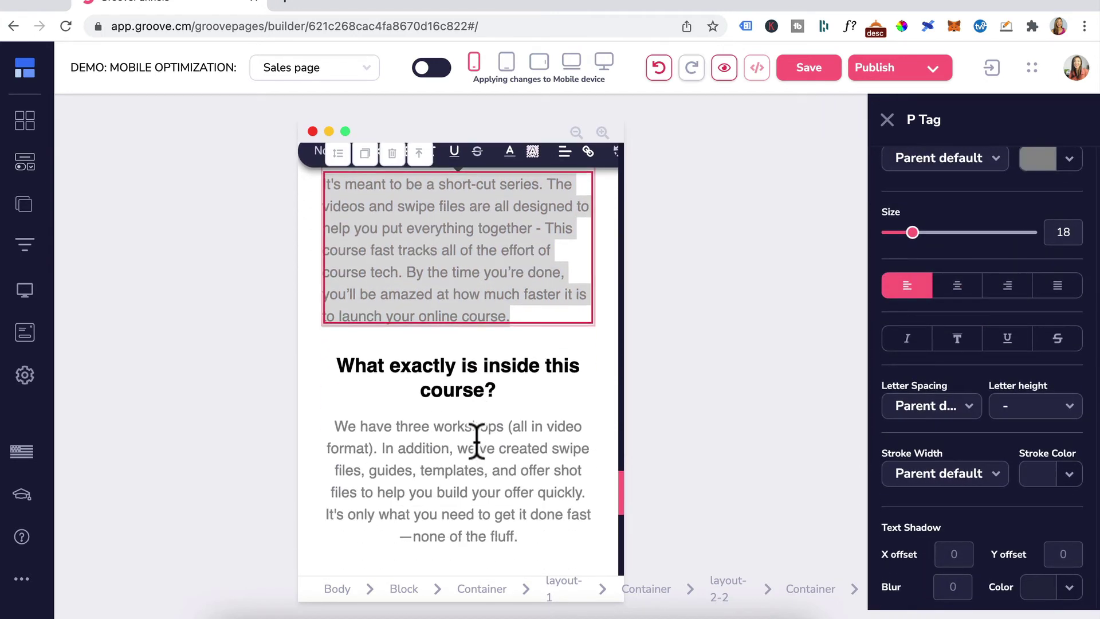
Left-align the "What exactly is inside this course?" question and its answer for the mobile device
scroll(473, 456, up, 2)
click(466, 481)
click(466, 481)
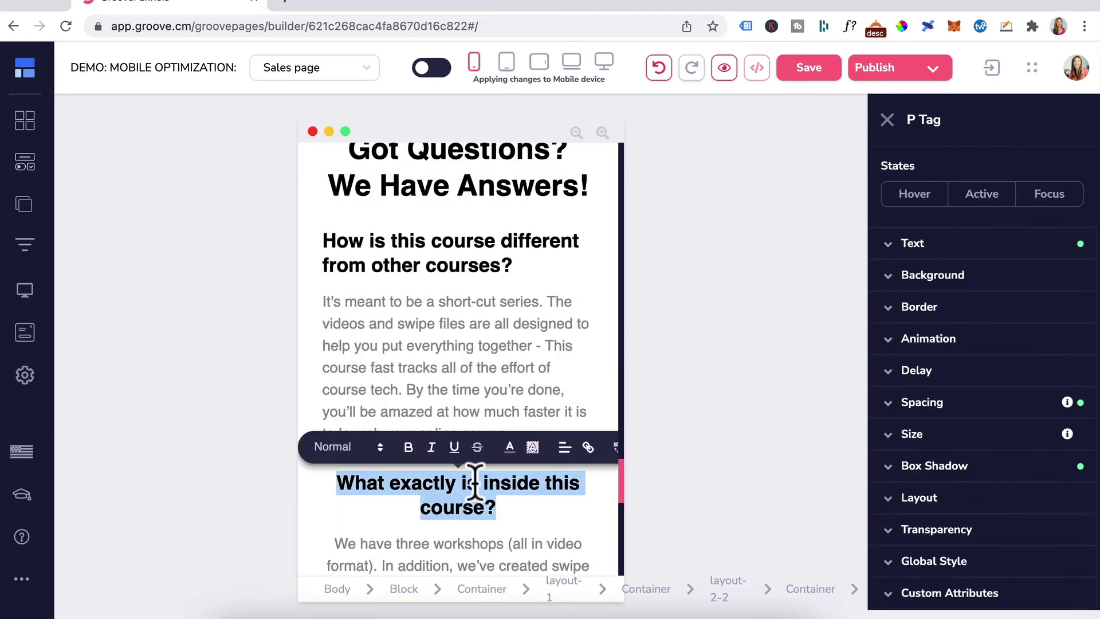
click(940, 250)
click(909, 290)
scroll(482, 435, down, 3)
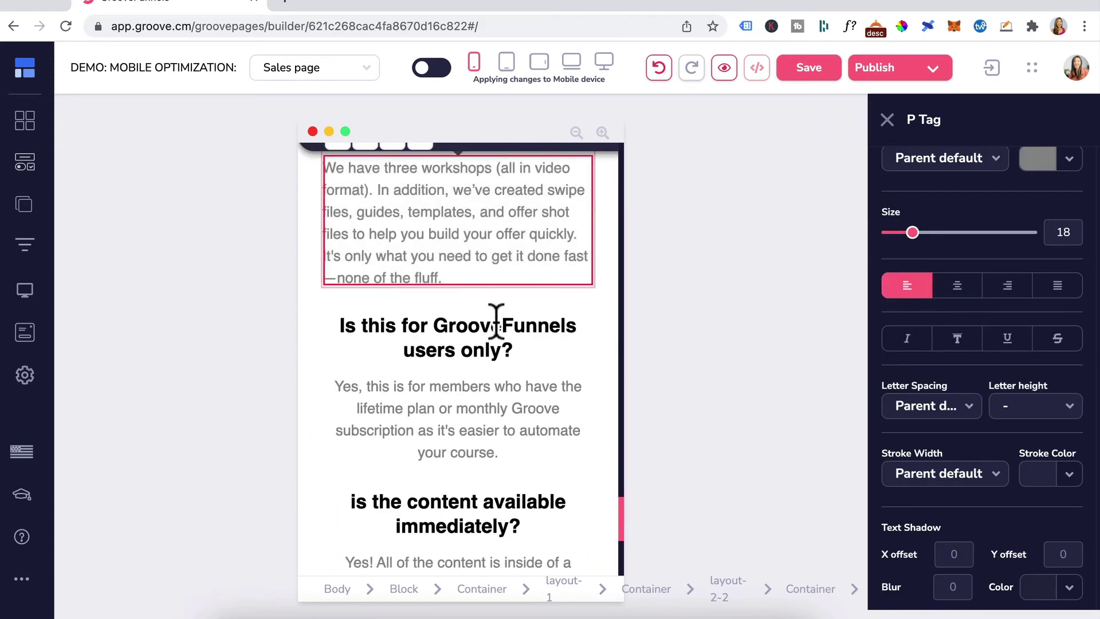
Compare the testimonial sections in the desktop view and the mobile view
scroll(544, 372, up, 7)
click(595, 430)
scroll(596, 430, up, 10)
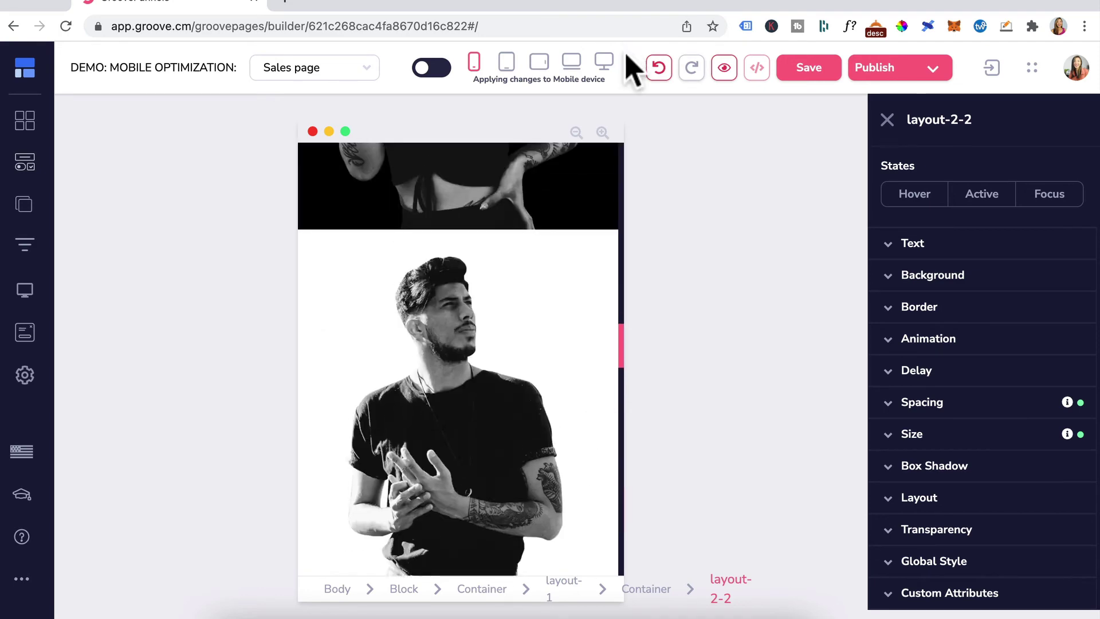
click(605, 61)
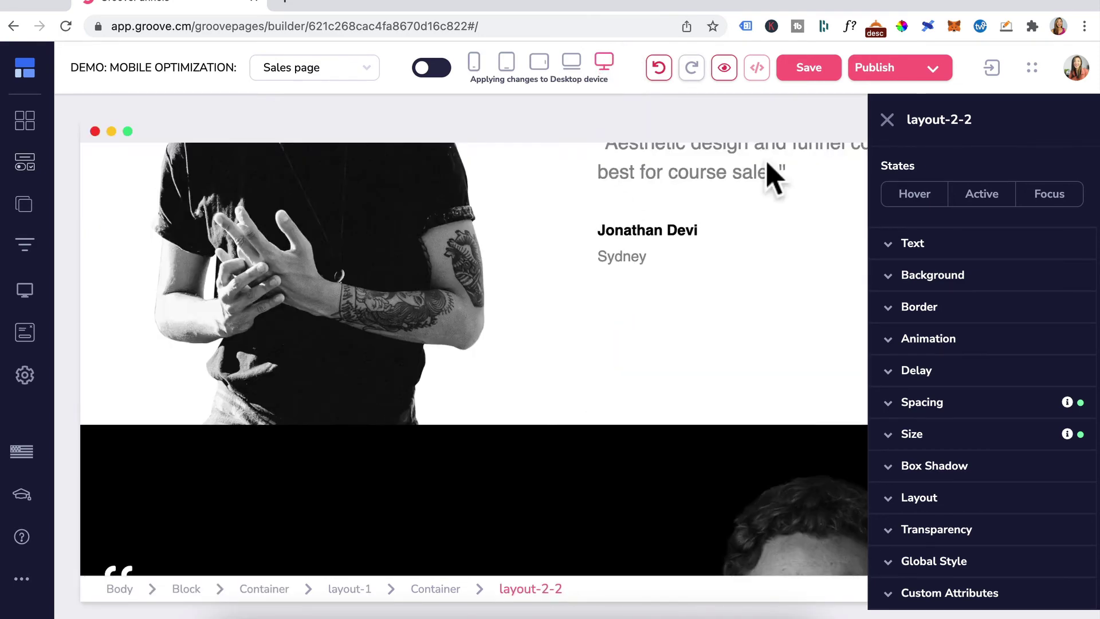
click(887, 119)
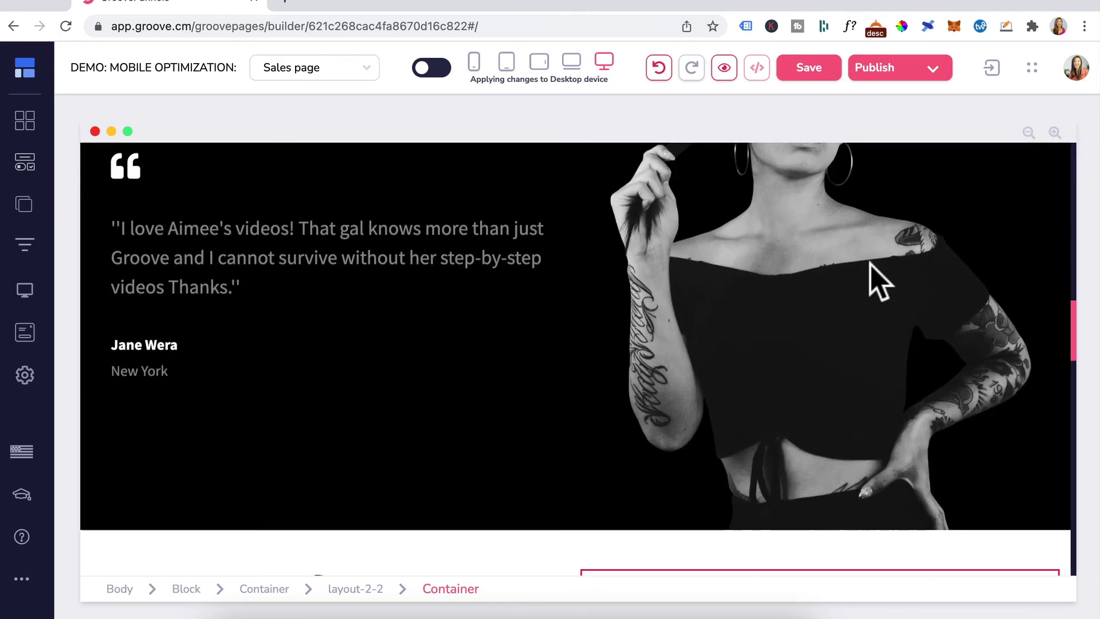
scroll(876, 279, down, 8)
click(474, 62)
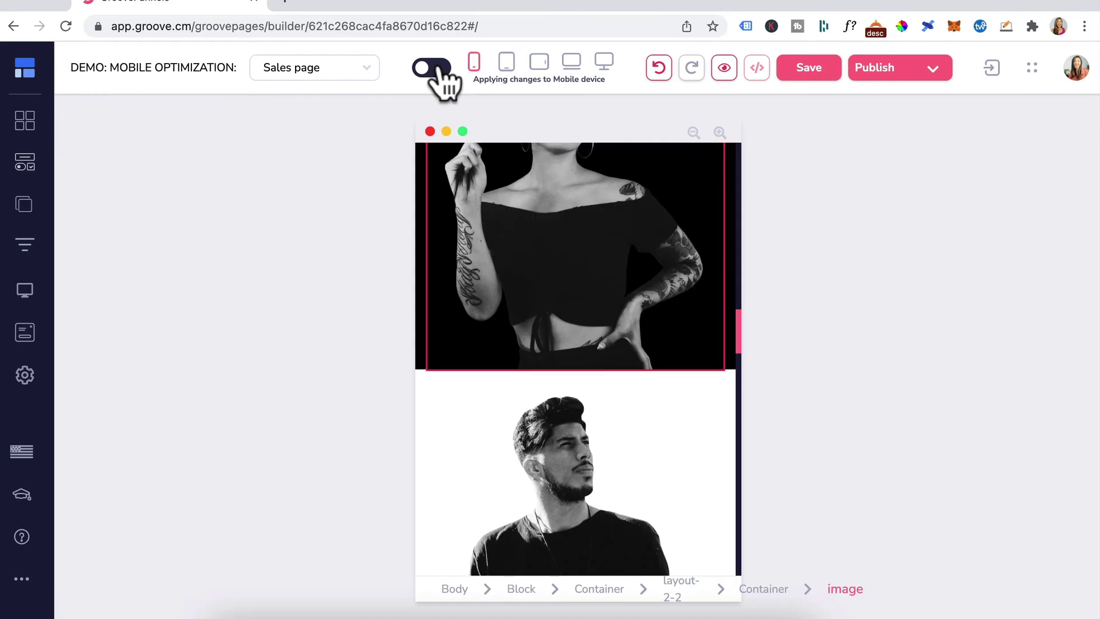
Apply changes to all devices, return to the desktop view and save the page
click(435, 67)
click(602, 61)
click(597, 378)
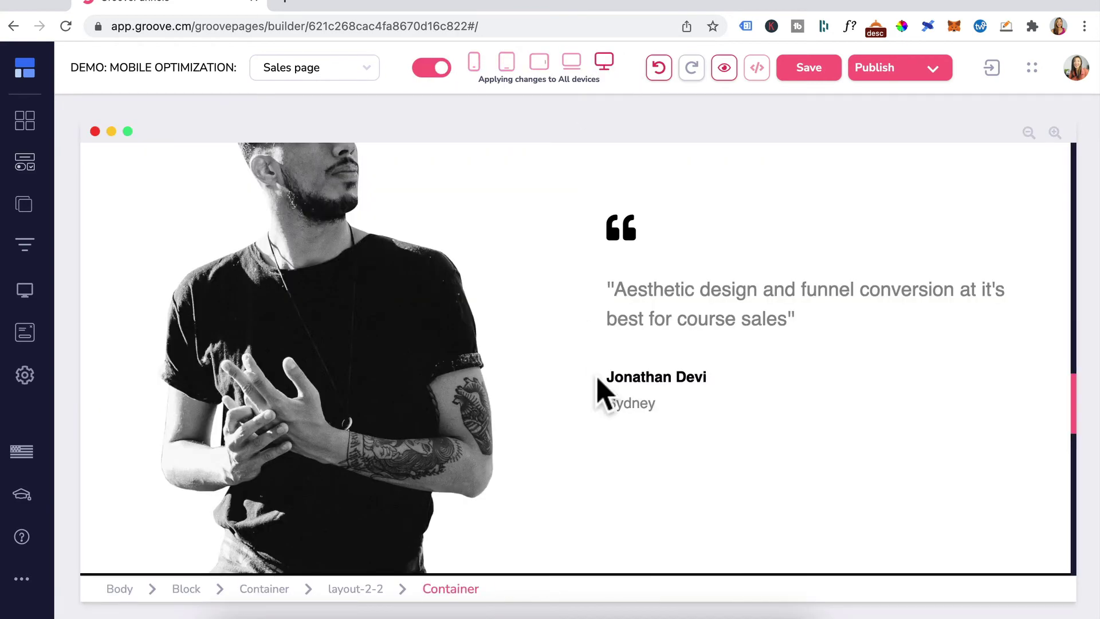
click(814, 78)
click(917, 67)
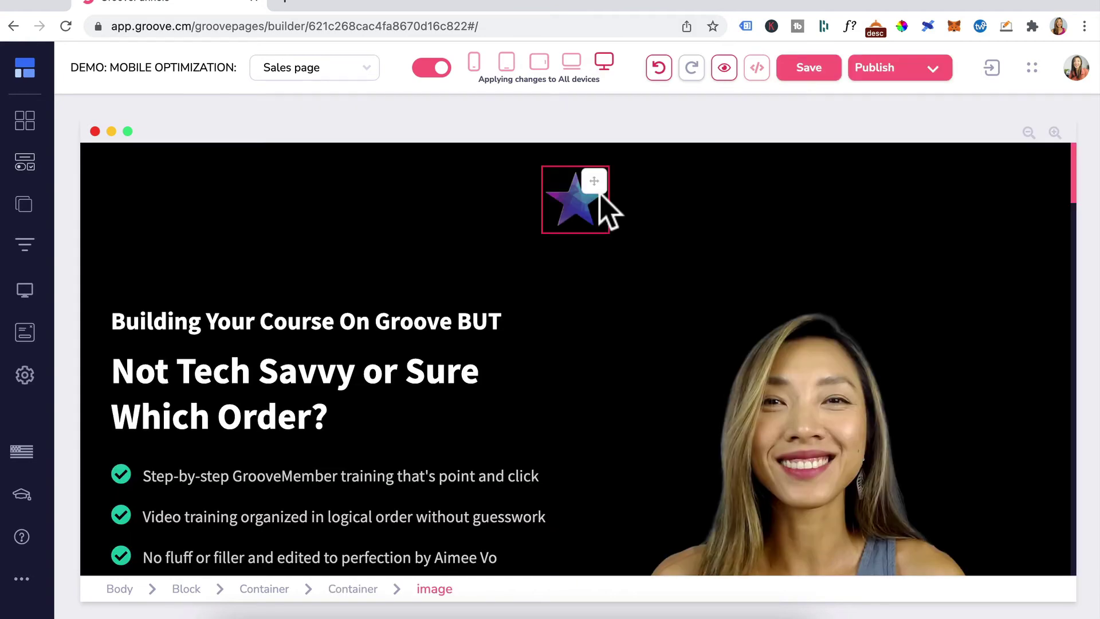
Check the hero section in mobile and desktop views, and limit changes to the desktop device
click(663, 246)
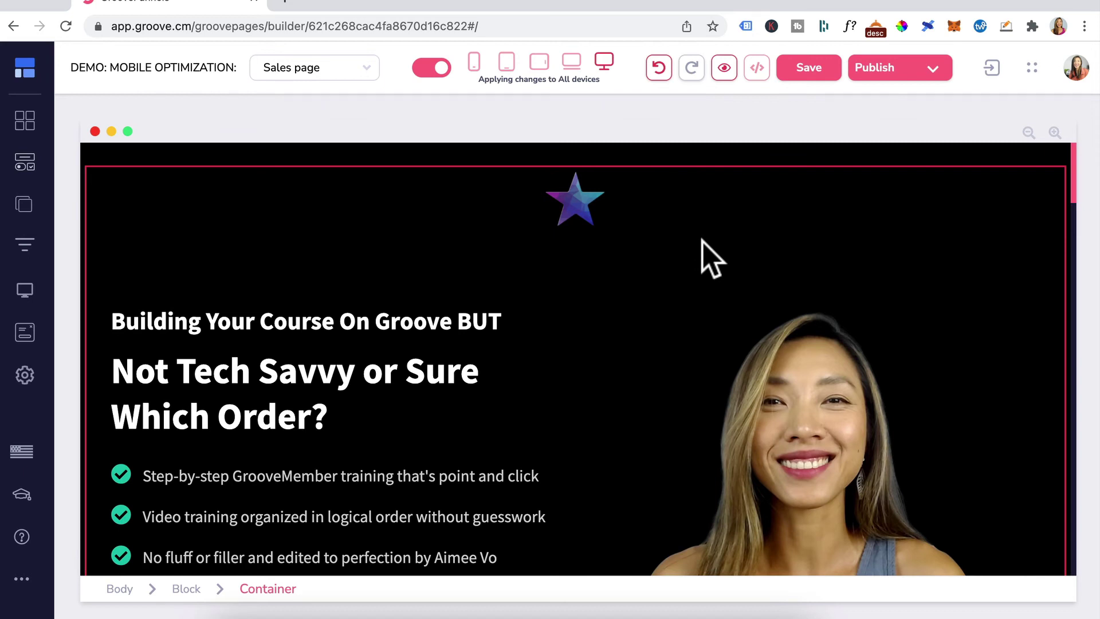
click(474, 63)
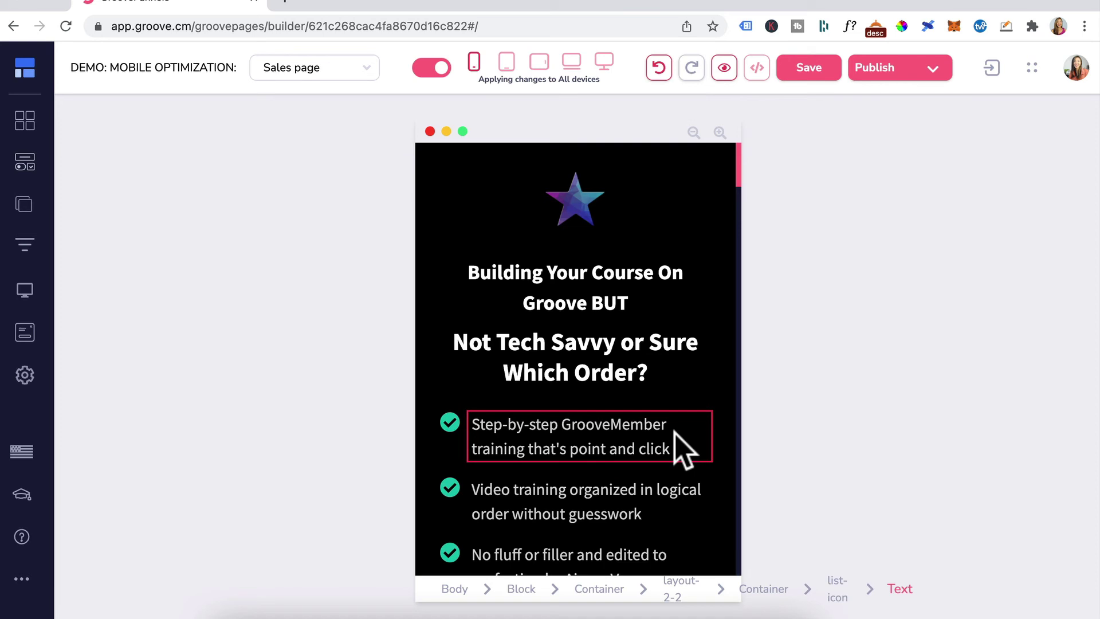
click(604, 61)
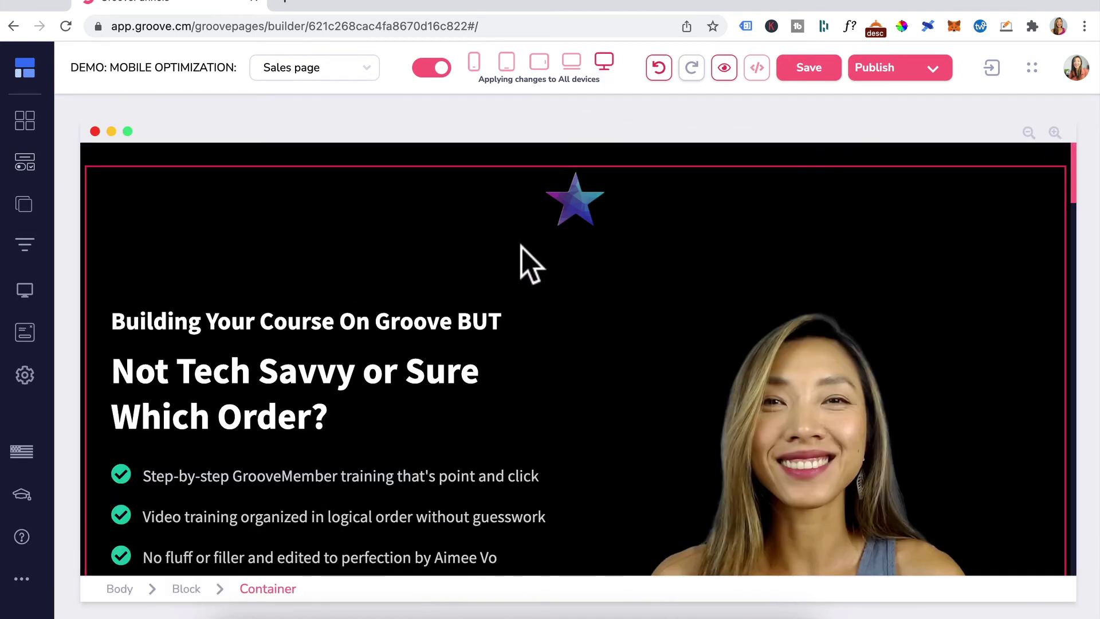
click(408, 318)
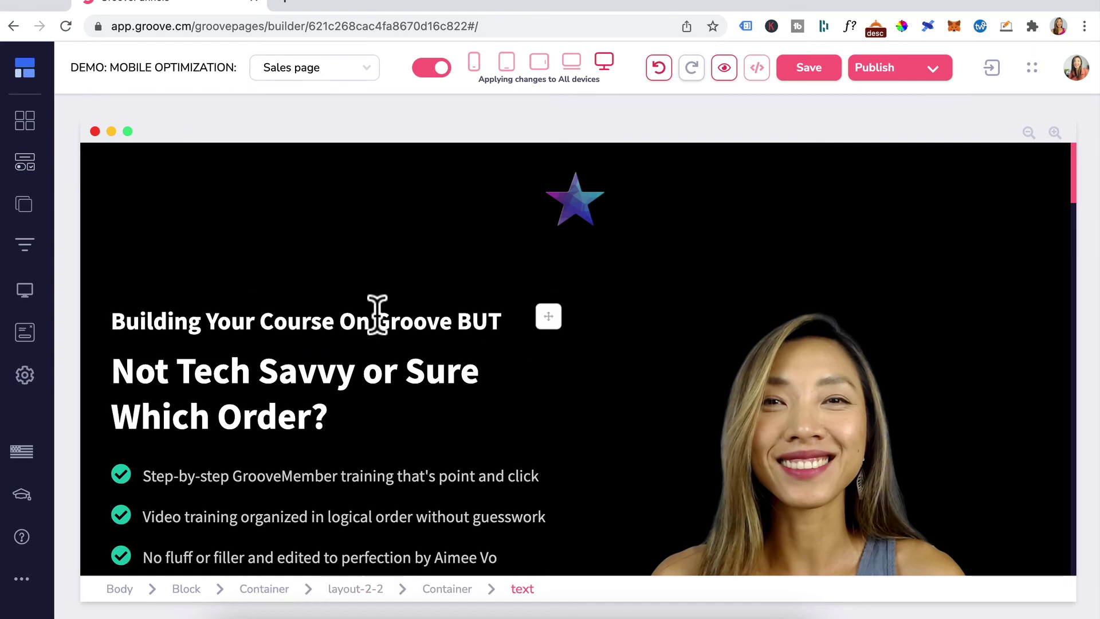
click(431, 68)
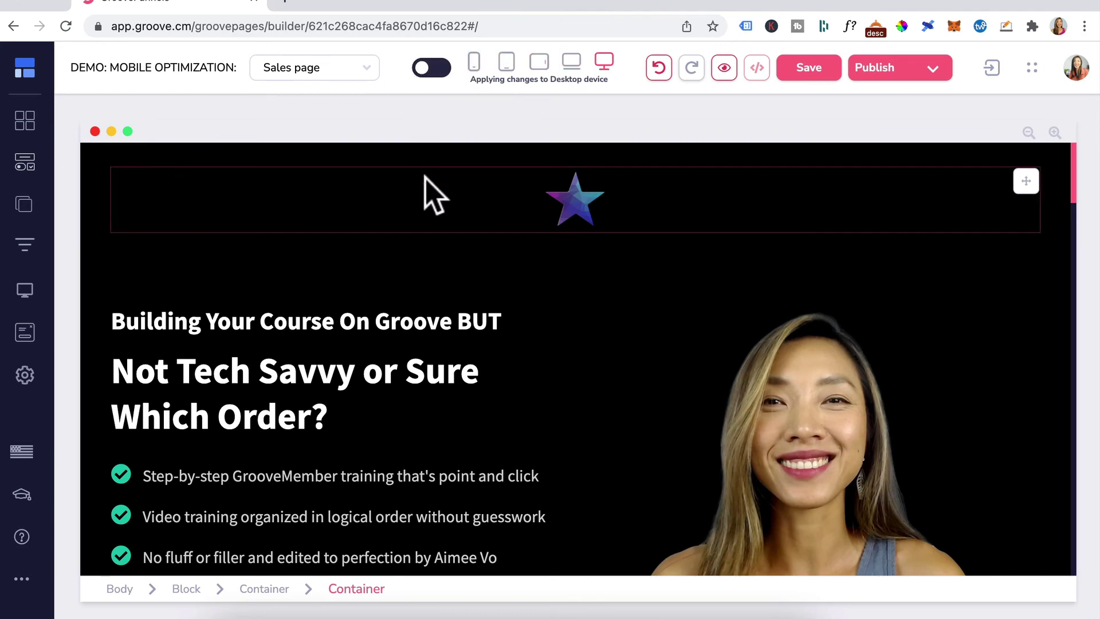